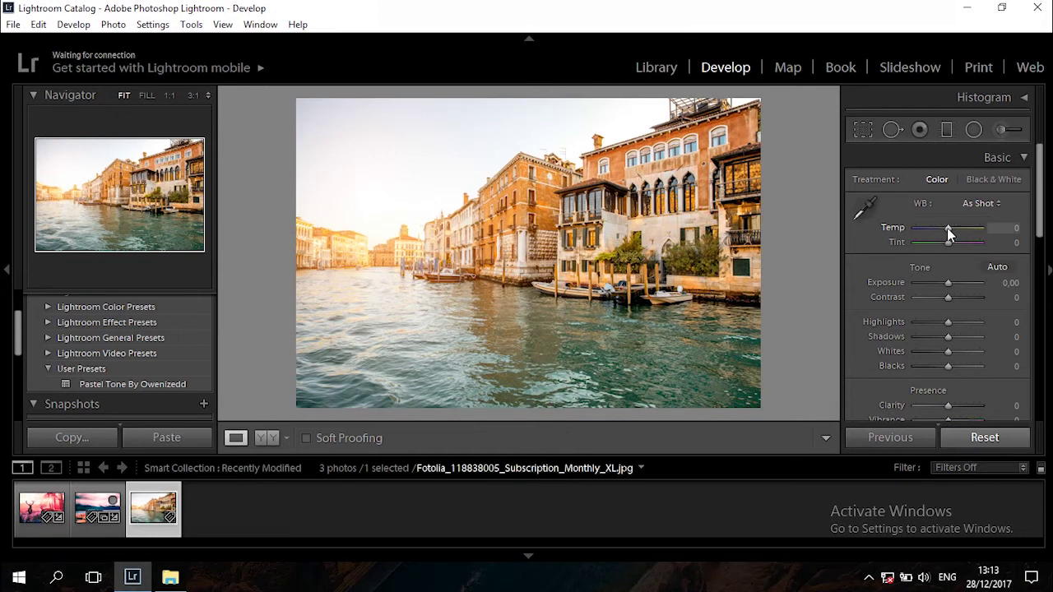
In the Basic panel, set Temp +19, Tint +36, Exposure -0.40 and Contrast +27.
drag(947, 227, 954, 227)
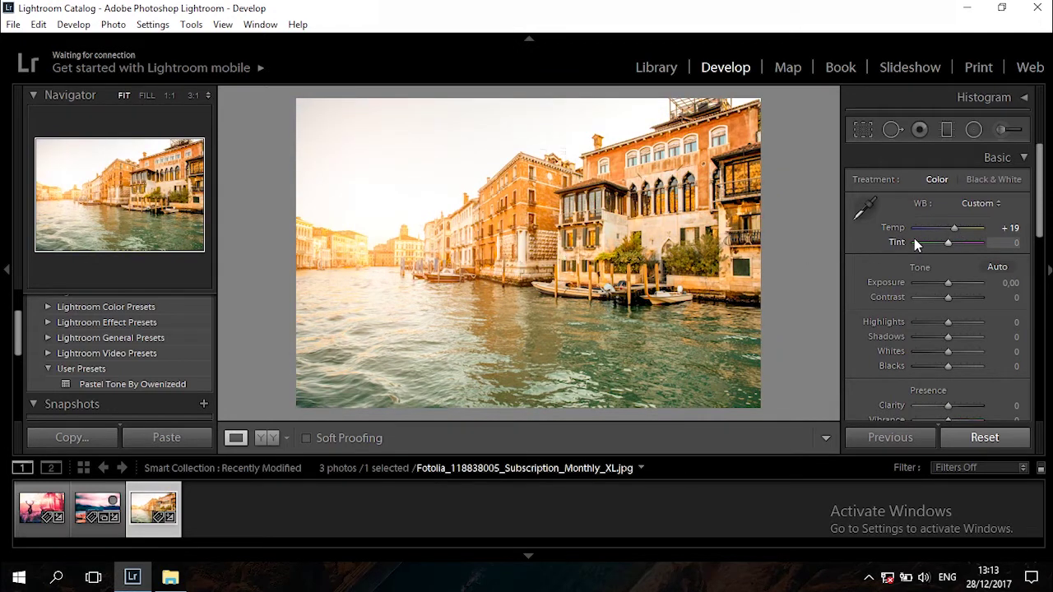
drag(951, 244, 959, 244)
drag(966, 244, 960, 243)
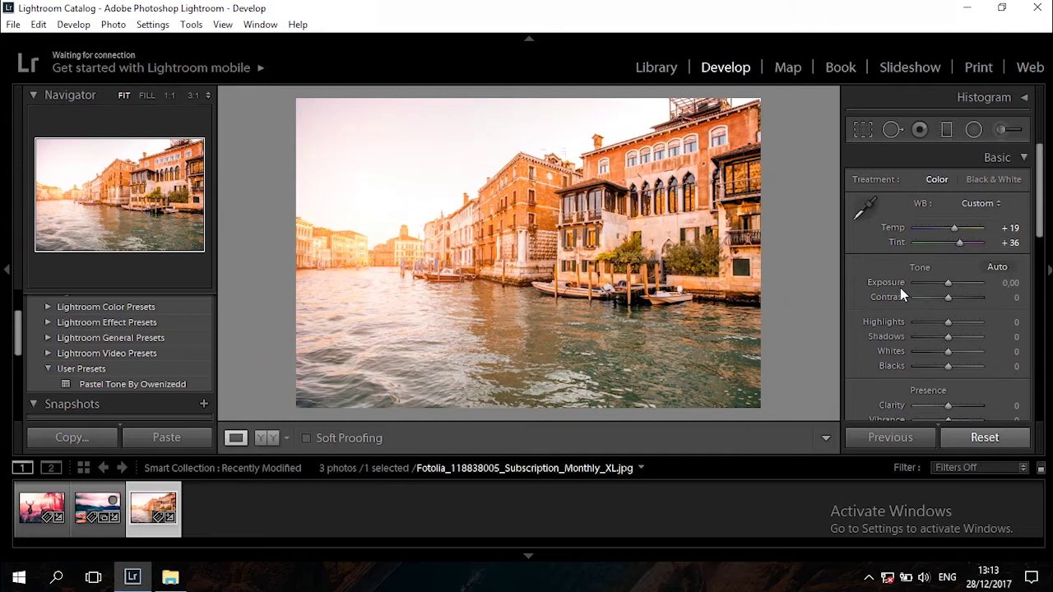
drag(1002, 282, 988, 282)
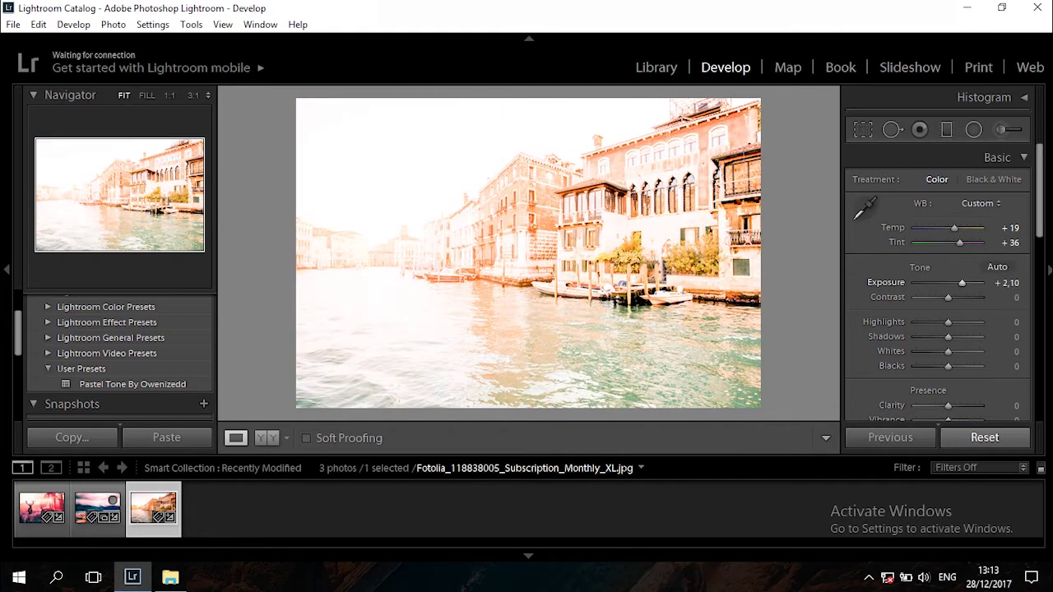
drag(942, 282, 947, 283)
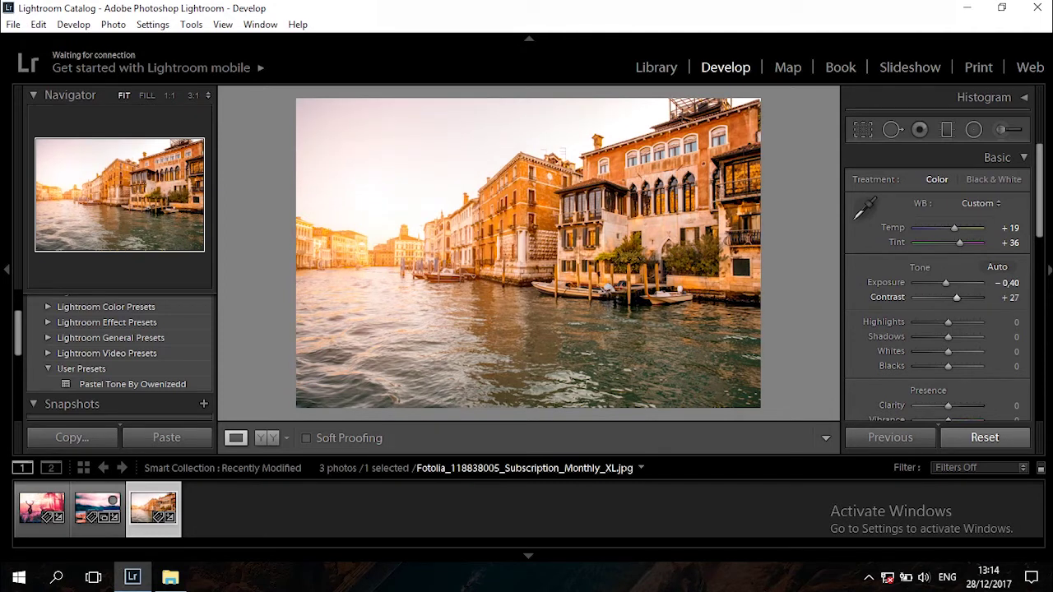
scroll(1025, 235, down, 2)
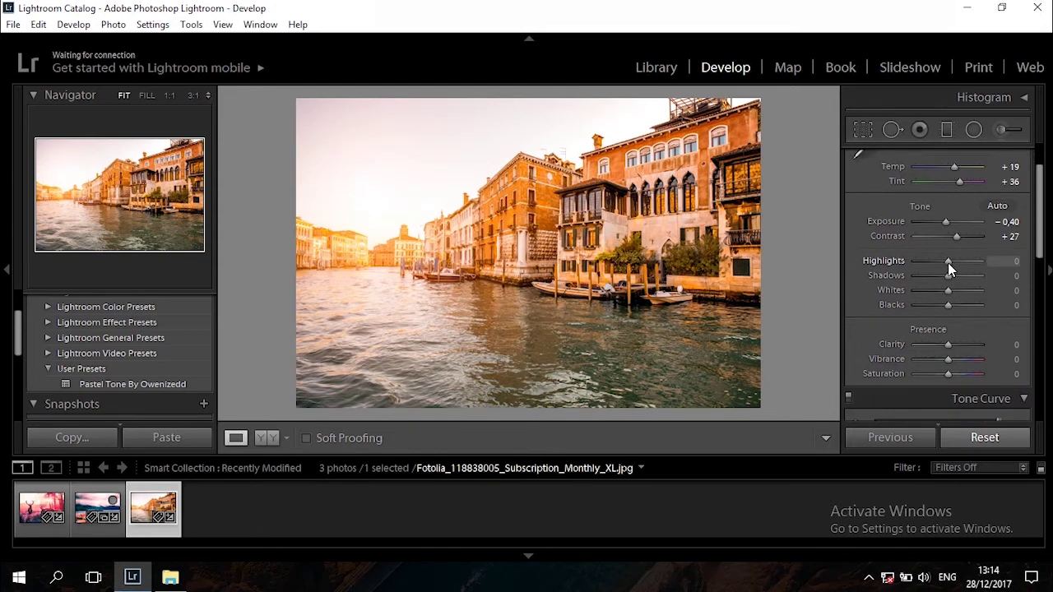
In the Tone section, set Highlights +24, Shadows -40, Whites +45 and Blacks -21.
drag(949, 262, 954, 263)
drag(1039, 232, 1040, 245)
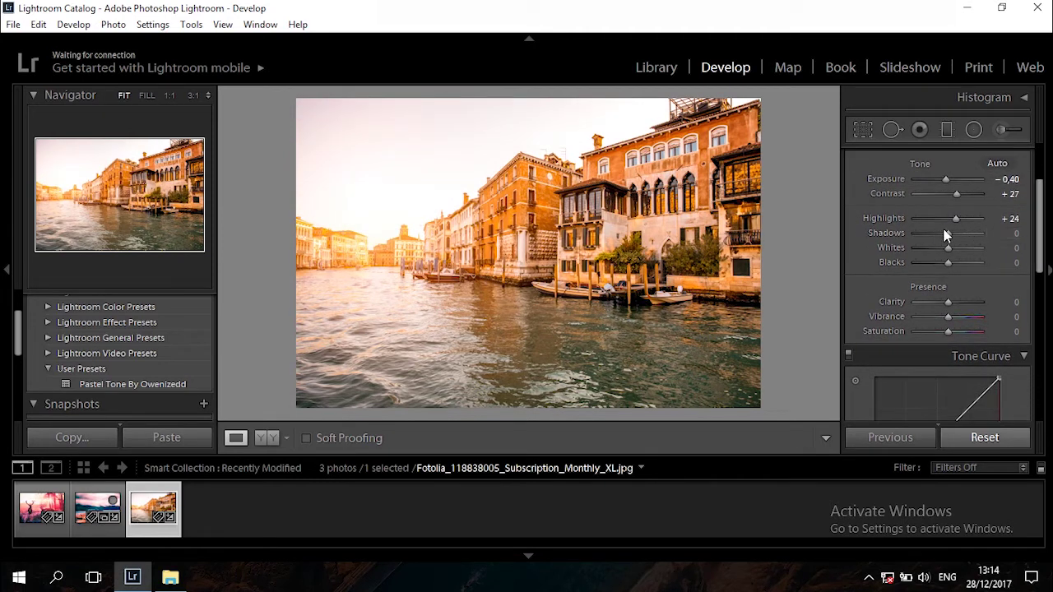
drag(948, 233, 945, 245)
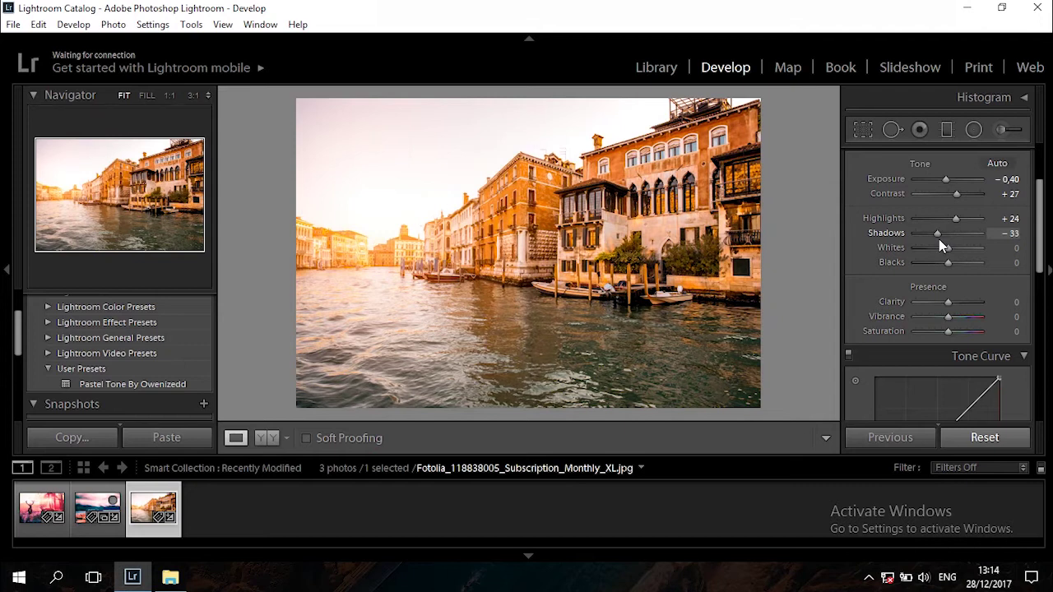
drag(939, 238, 937, 239)
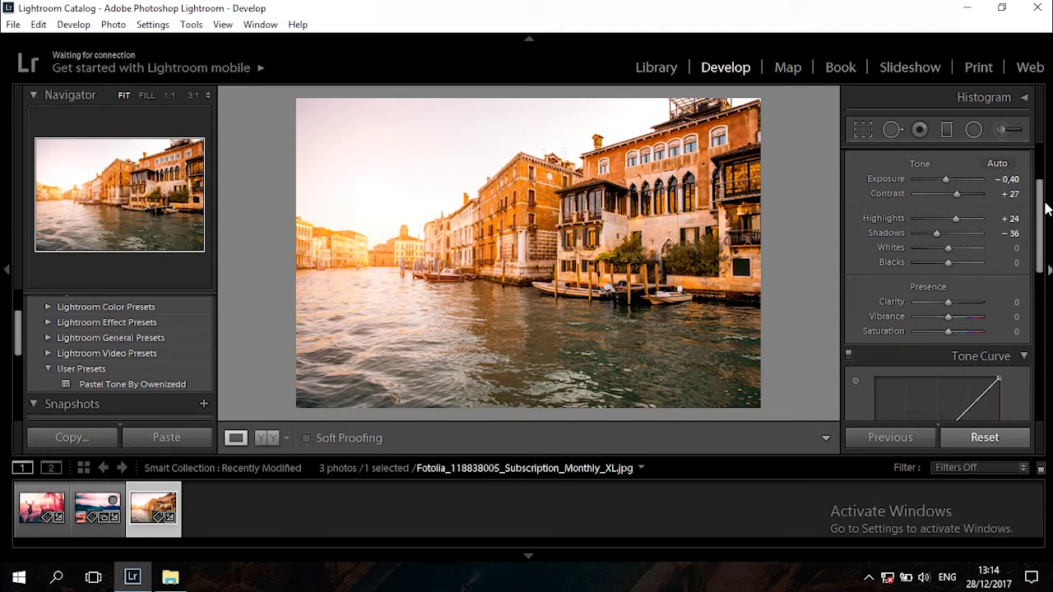
scroll(1043, 208, down, 1)
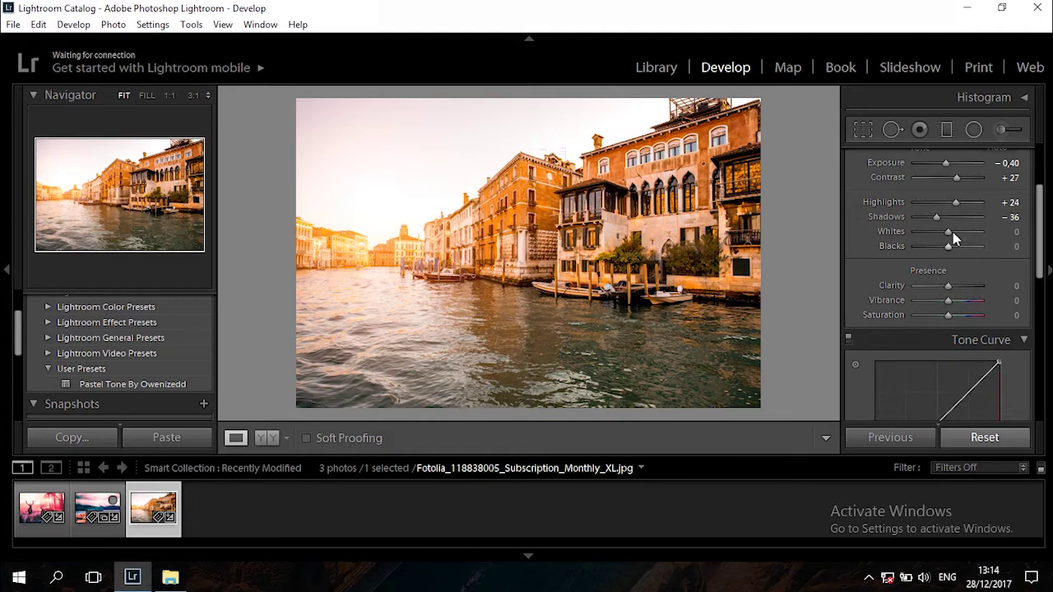
drag(937, 215, 935, 214)
drag(949, 233, 968, 236)
drag(967, 236, 940, 247)
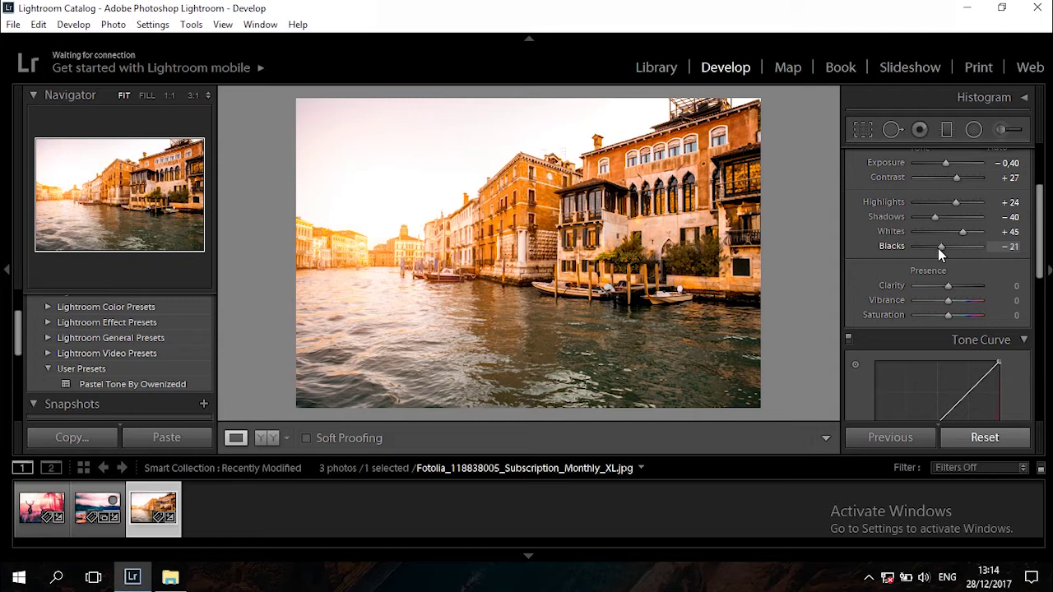
scroll(1033, 239, down, 1)
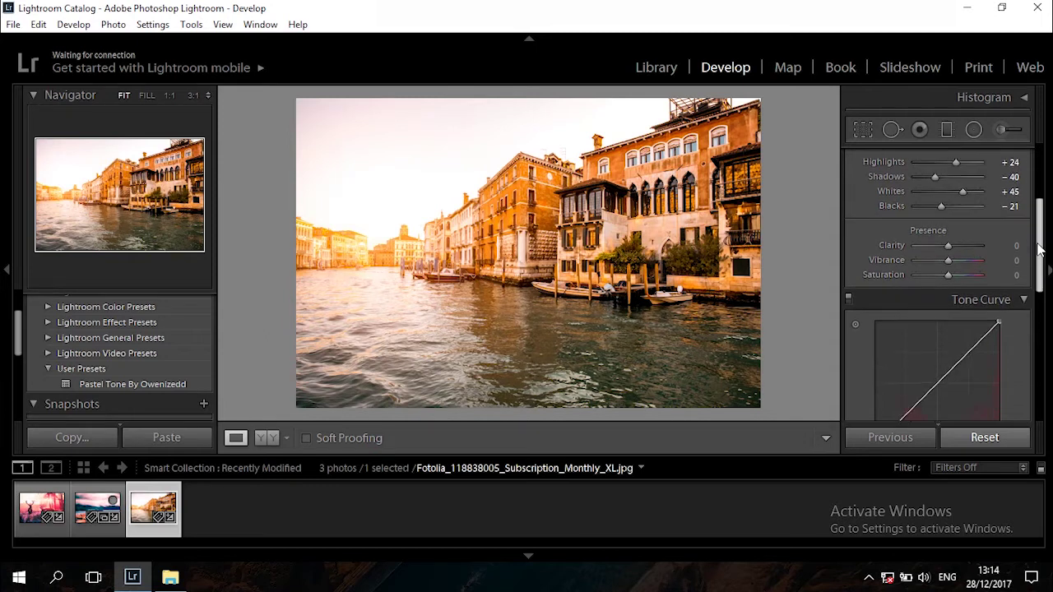
In the Presence section, set Clarity +10, Vibrance +12 and Saturation -5.
drag(951, 245, 953, 244)
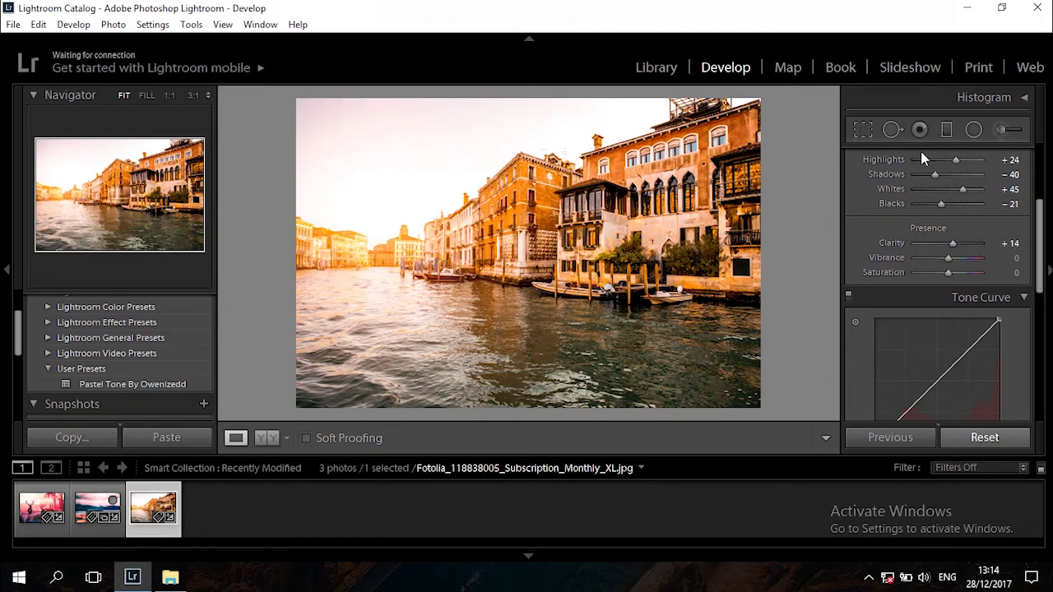
drag(953, 245, 951, 241)
drag(1042, 232, 1042, 236)
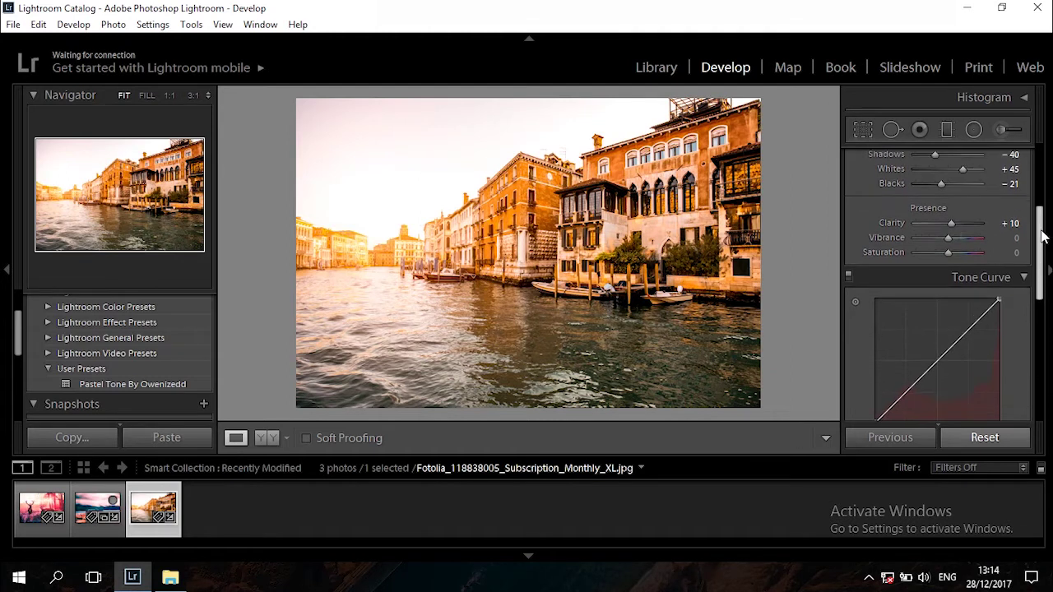
drag(948, 238, 952, 239)
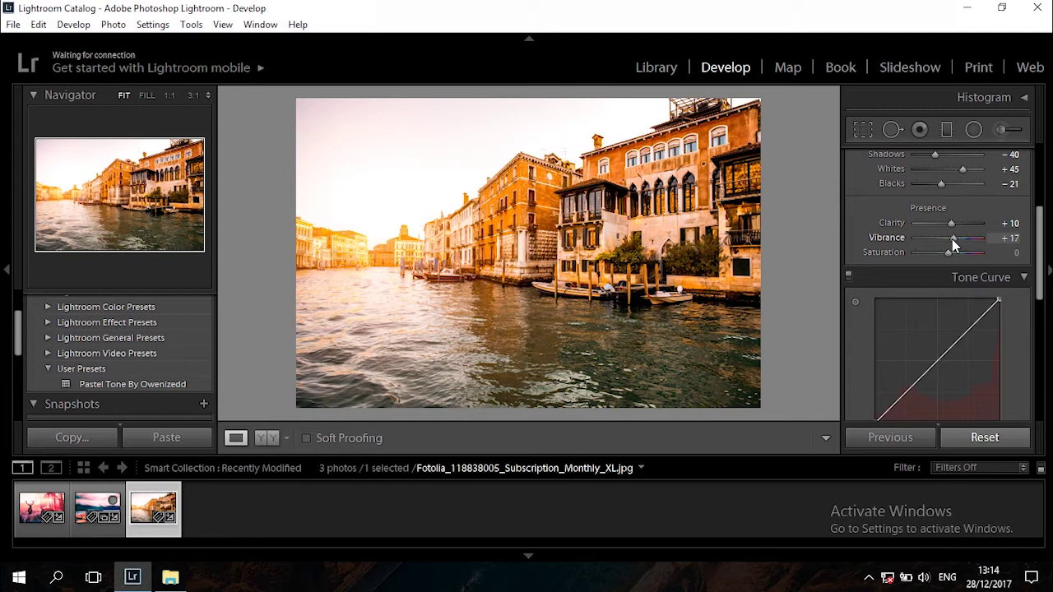
drag(948, 253, 946, 253)
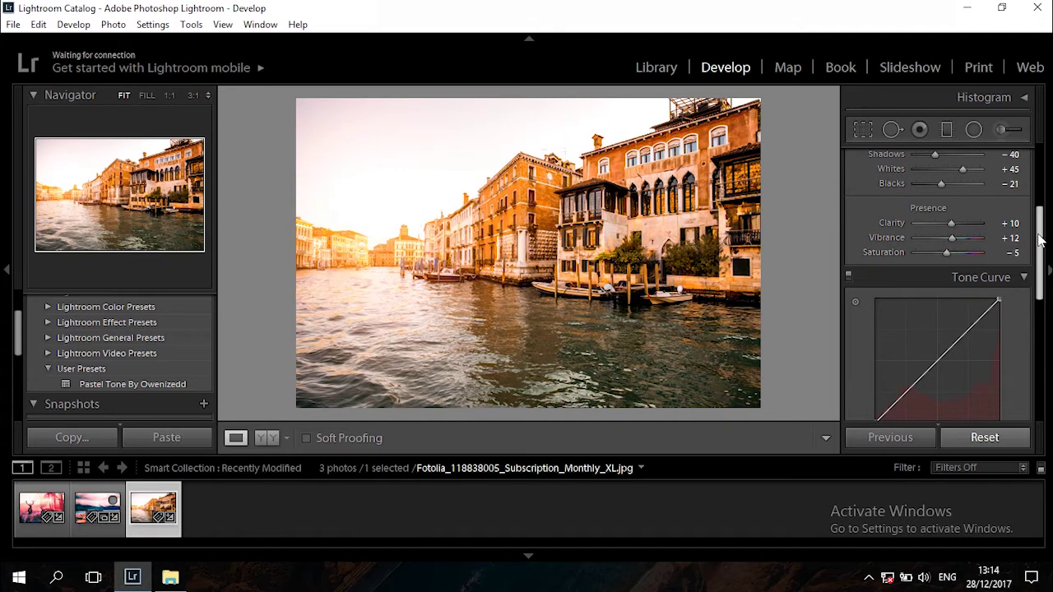
scroll(1043, 239, down, 2)
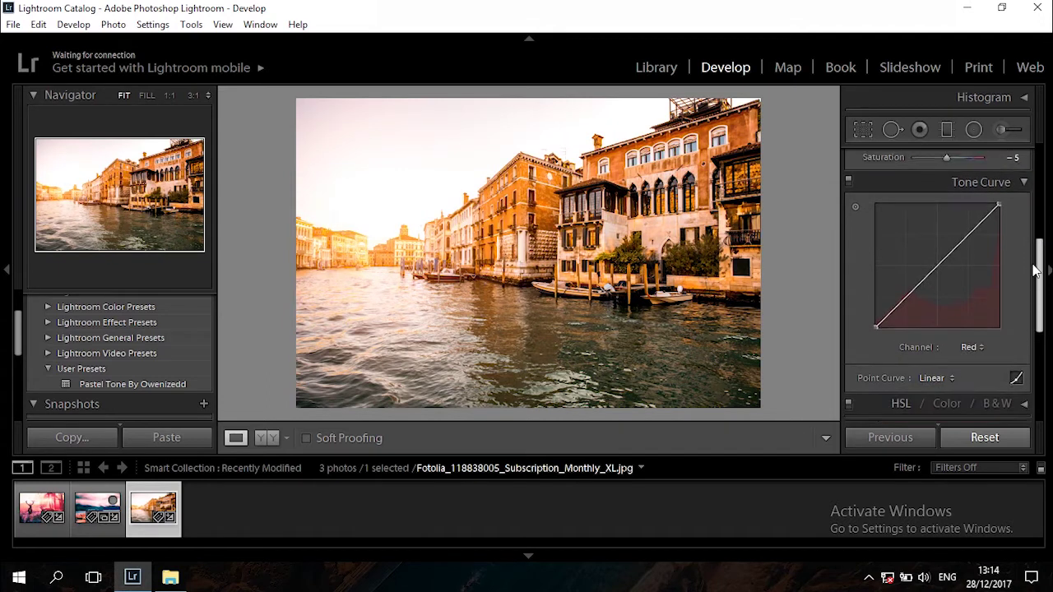
On the Red tone curve channel, add two points, lowering the lower one and lifting the upper one.
click(972, 342)
click(904, 357)
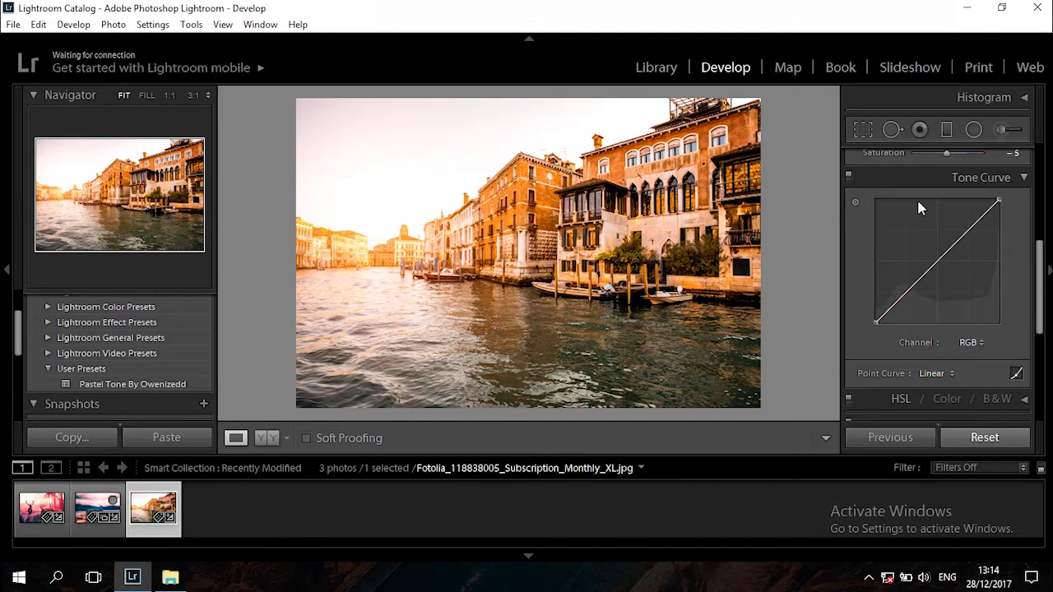
click(973, 342)
click(920, 378)
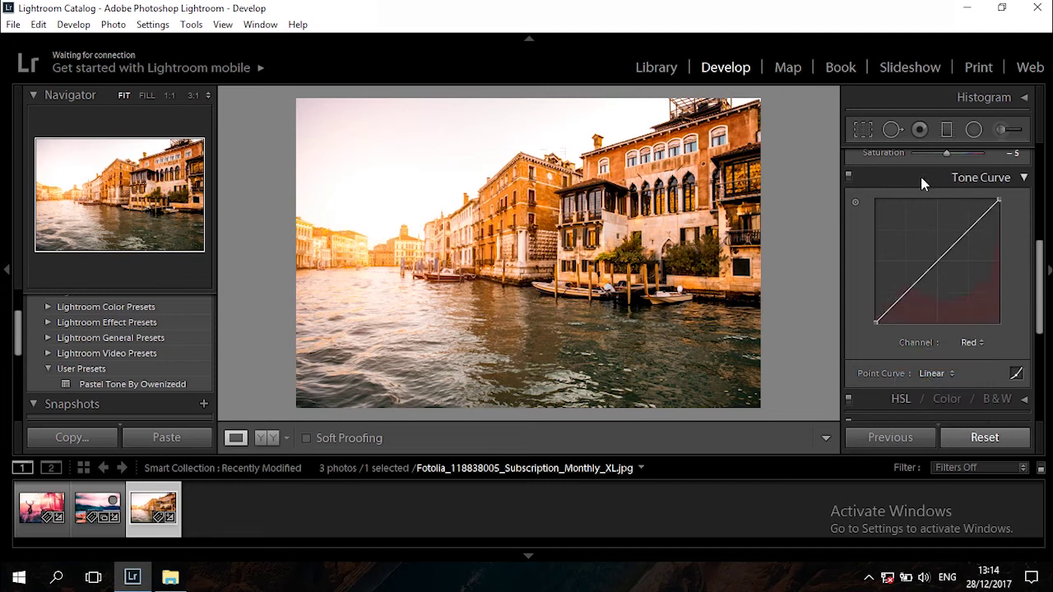
click(913, 285)
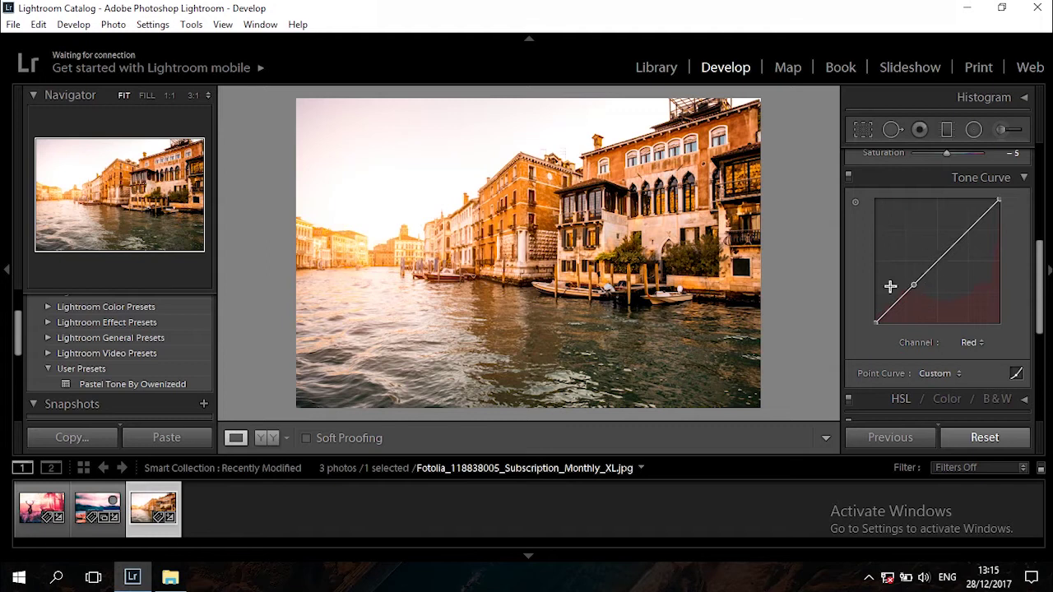
click(966, 233)
drag(913, 285, 916, 293)
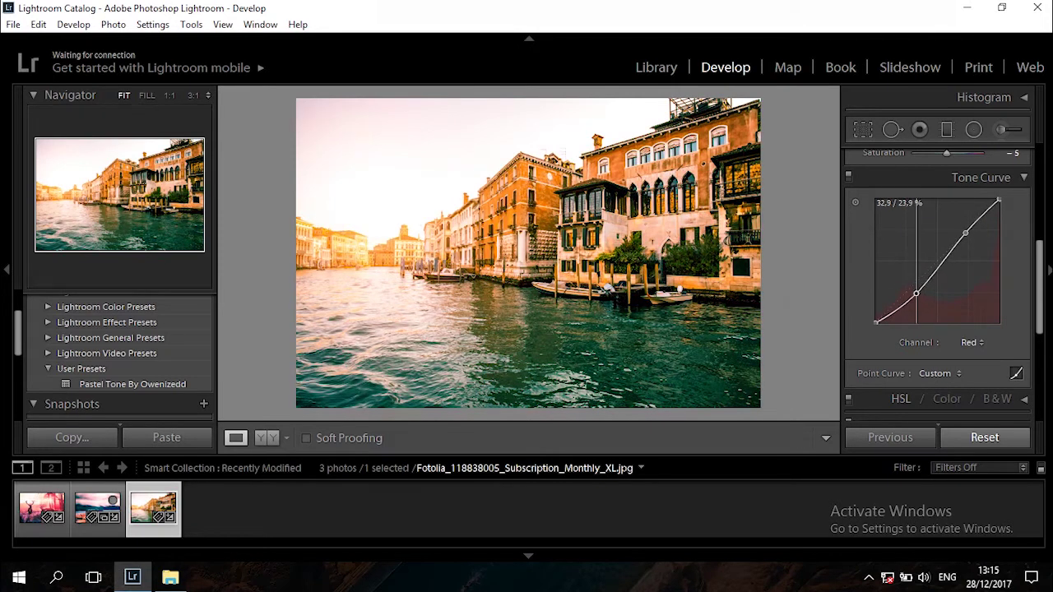
drag(962, 239, 962, 227)
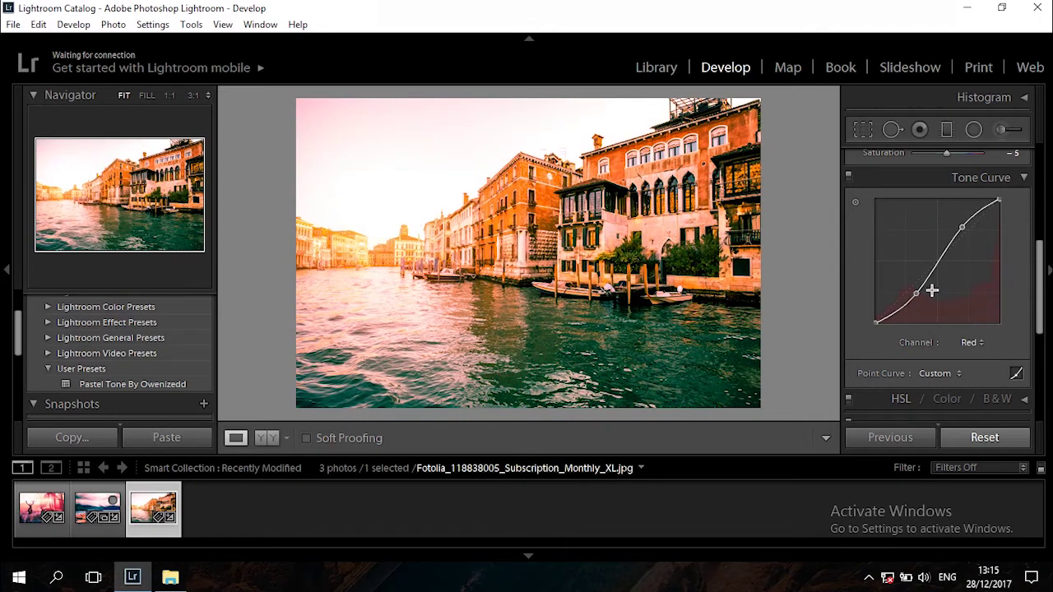
drag(923, 293, 916, 294)
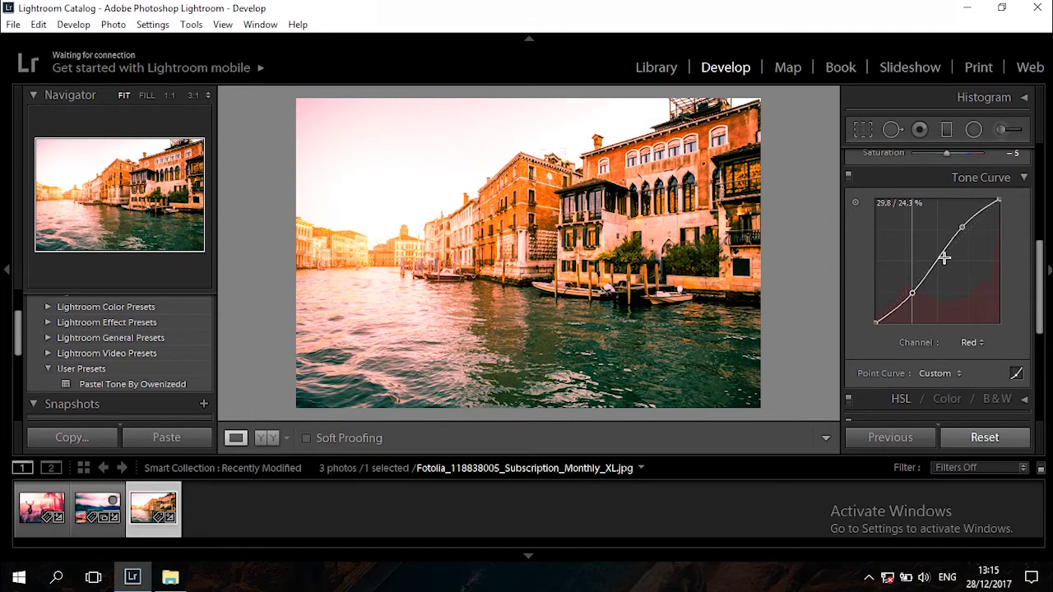
drag(967, 224, 965, 223)
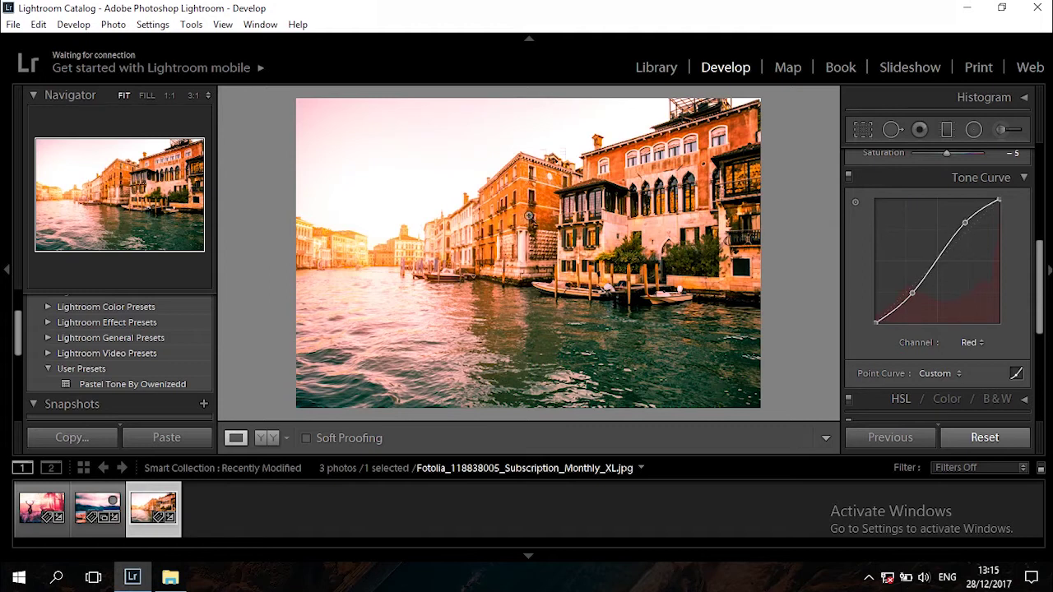
Inspect the water at 1:1, then pull down the Blue channel curve to warm the photo.
click(384, 343)
drag(438, 327, 429, 263)
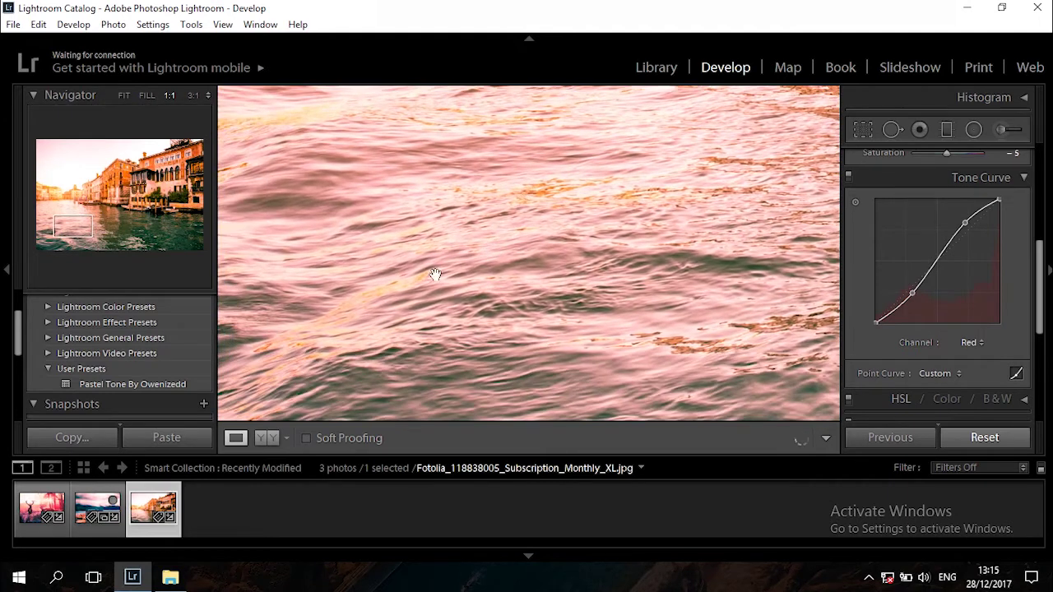
click(494, 266)
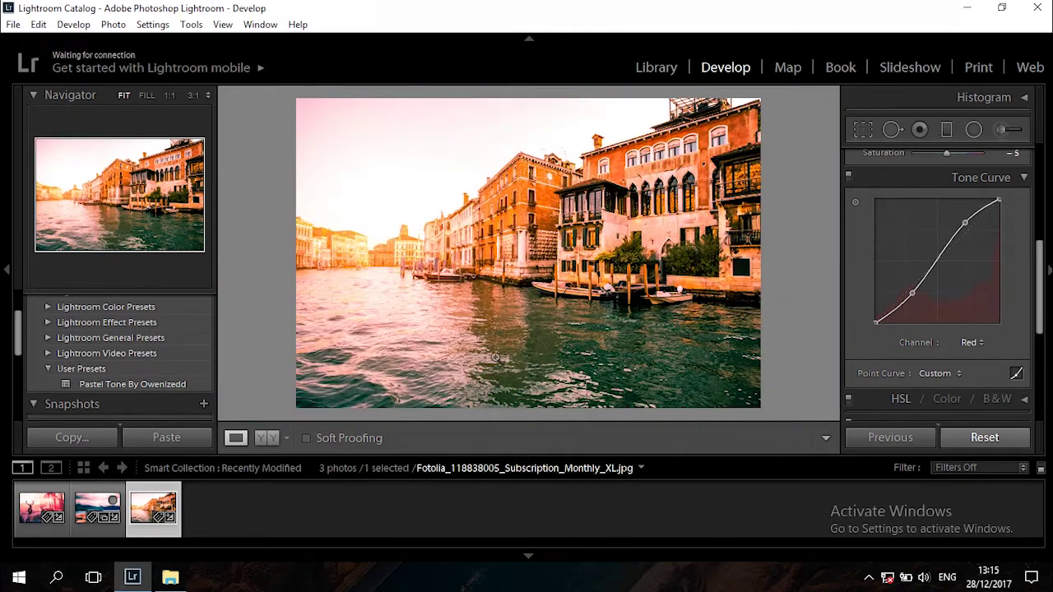
click(969, 343)
click(929, 411)
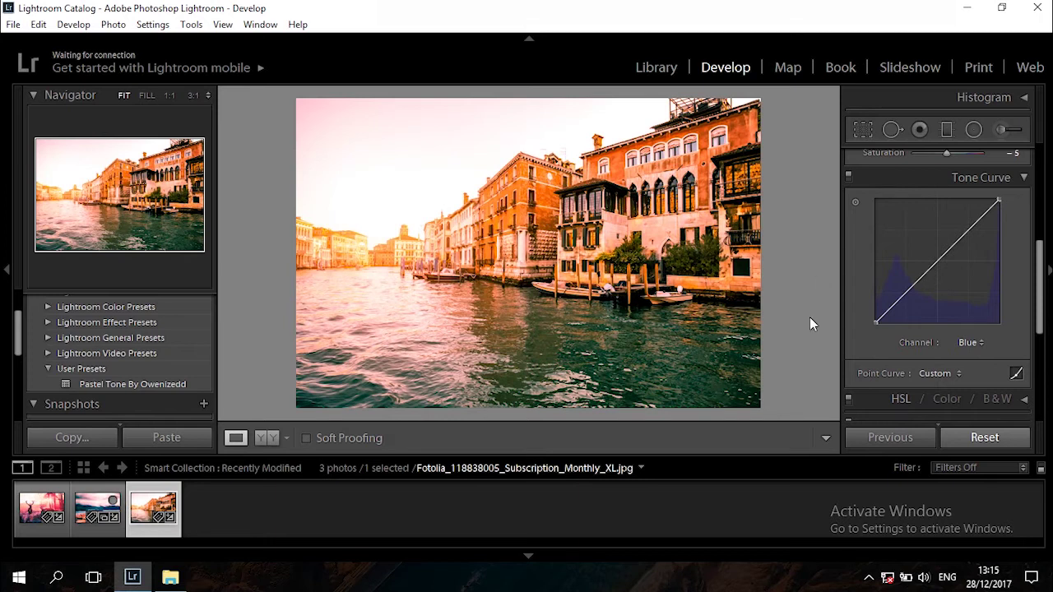
drag(905, 294, 903, 293)
drag(963, 233, 967, 236)
drag(903, 293, 902, 292)
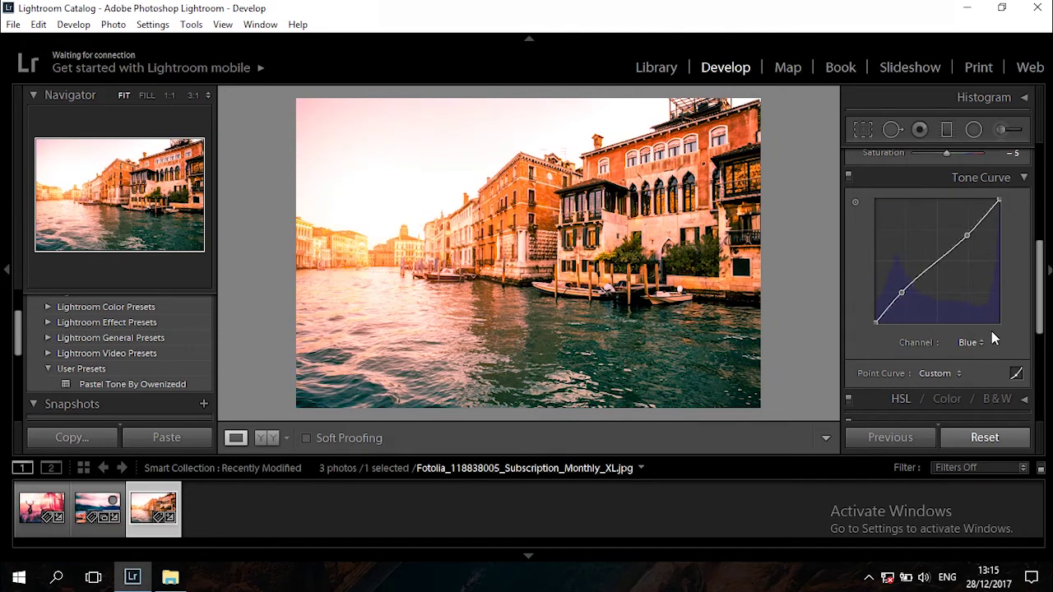
Raise the upper part of the Red channel curve further.
click(971, 346)
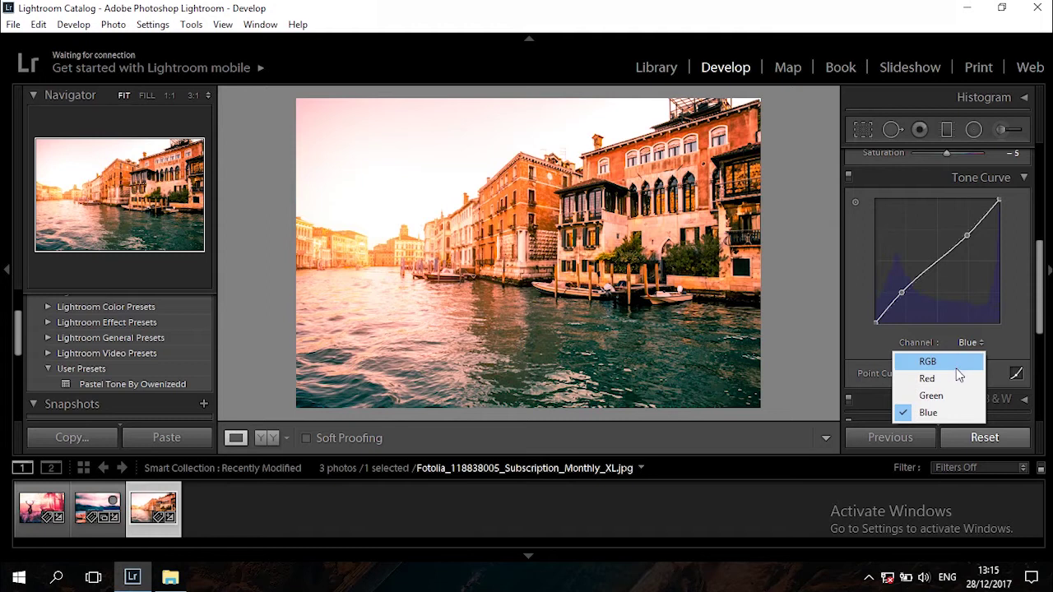
click(957, 378)
drag(952, 237, 961, 227)
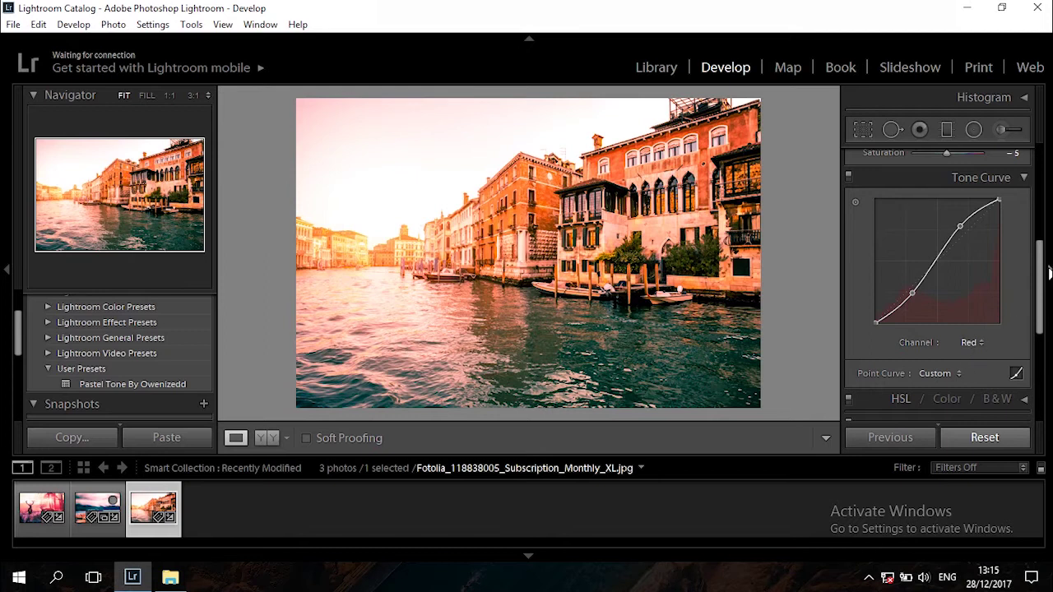
drag(1039, 271, 1038, 319)
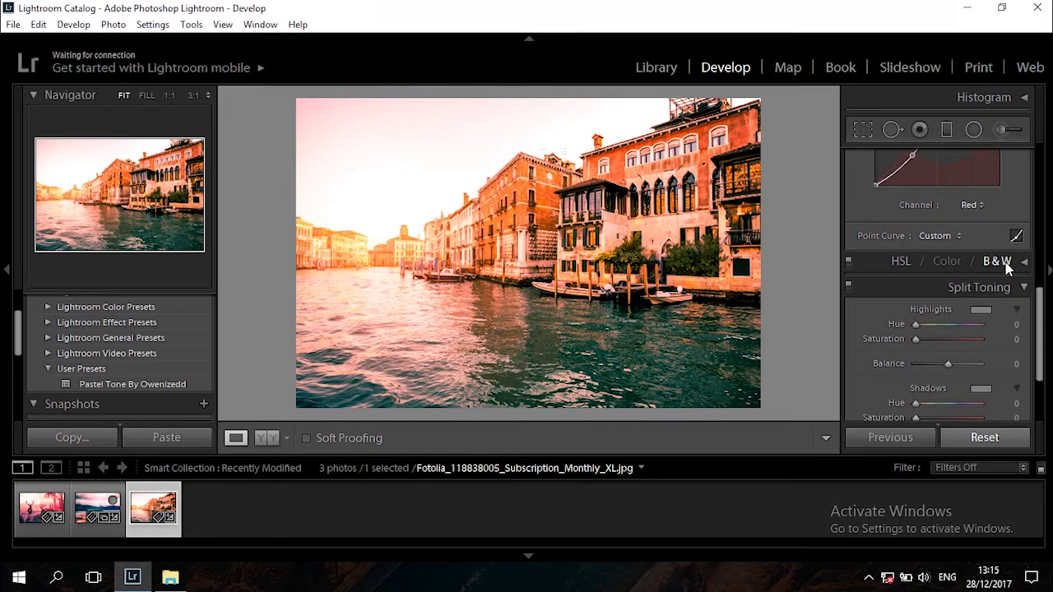
In HSL Saturation, set Red to +29 and Orange to -16.
click(1025, 261)
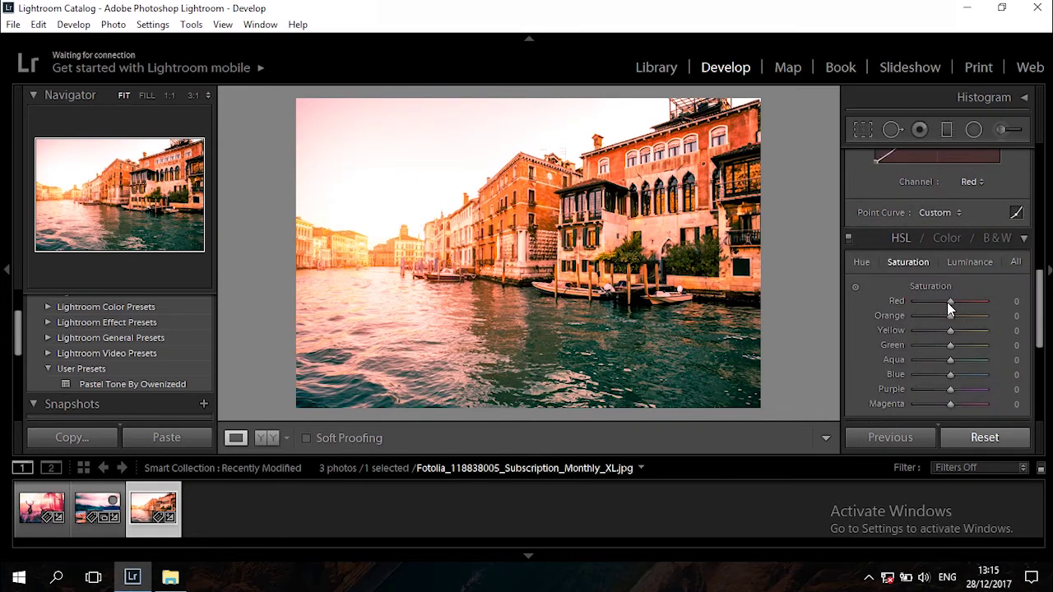
drag(981, 309, 972, 309)
double_click(987, 302)
mouse_move(959, 312)
mouse_down()
mouse_move(936, 317)
mouse_move(946, 322)
mouse_up()
drag(909, 324, 906, 324)
Try Yellow and Green saturation and Green luminance tweaks, resetting Green luminance to zero.
scroll(1037, 325, down, 2)
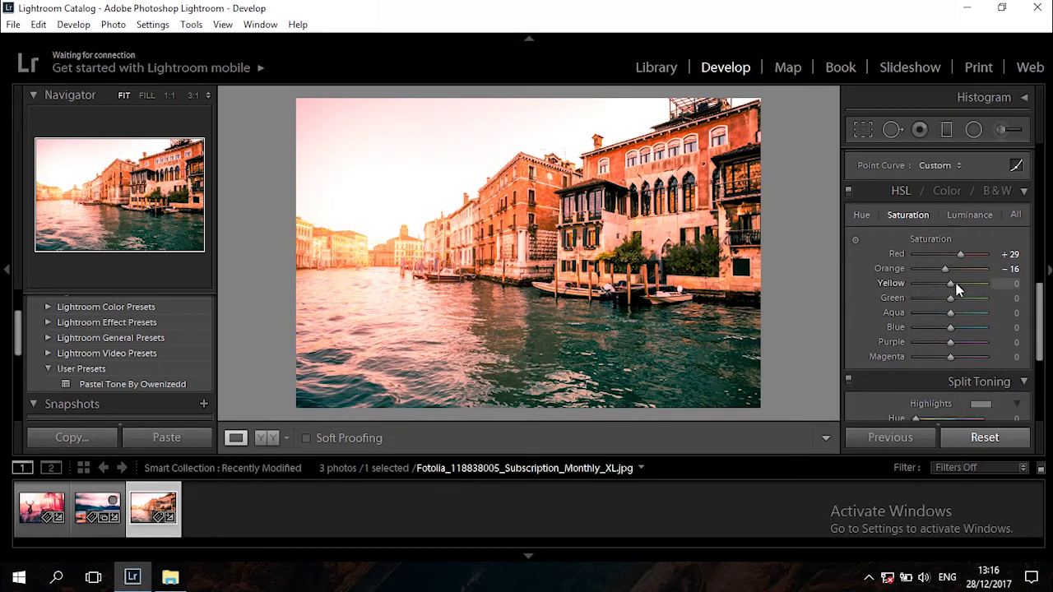
drag(958, 285, 970, 294)
click(934, 299)
click(969, 215)
drag(950, 298, 987, 302)
double_click(923, 239)
In HSL Hue, set Red -24, Orange -7 and Blue +36.
click(862, 215)
drag(950, 254, 933, 257)
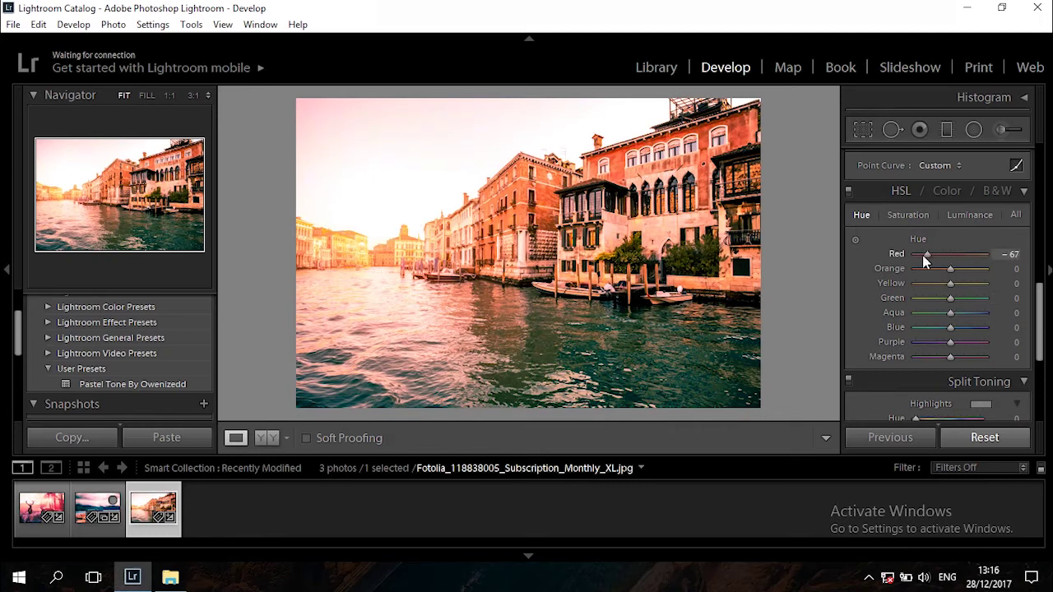
mouse_move(934, 257)
mouse_down()
mouse_move(932, 268)
mouse_move(953, 276)
mouse_move(947, 269)
mouse_up()
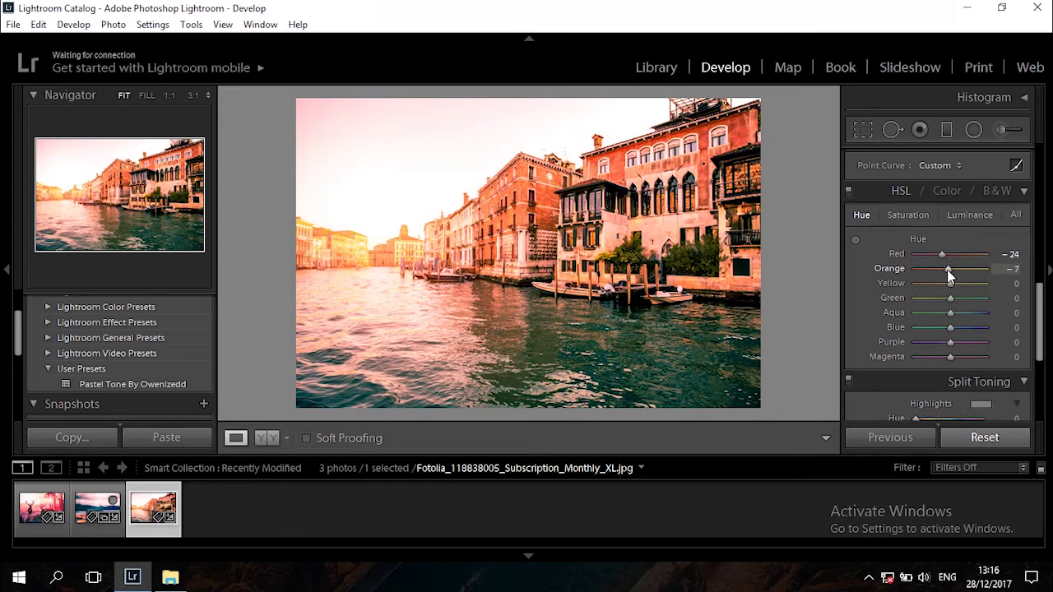
drag(1036, 307, 1039, 302)
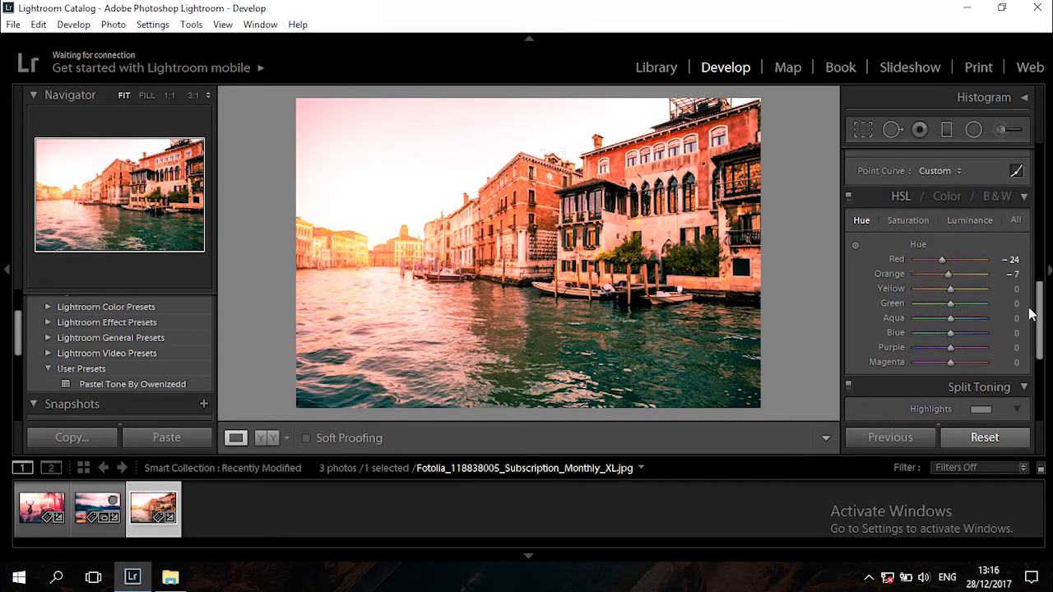
mouse_move(950, 336)
mouse_down()
mouse_move(935, 339)
mouse_move(956, 340)
mouse_up()
drag(1039, 300, 1038, 363)
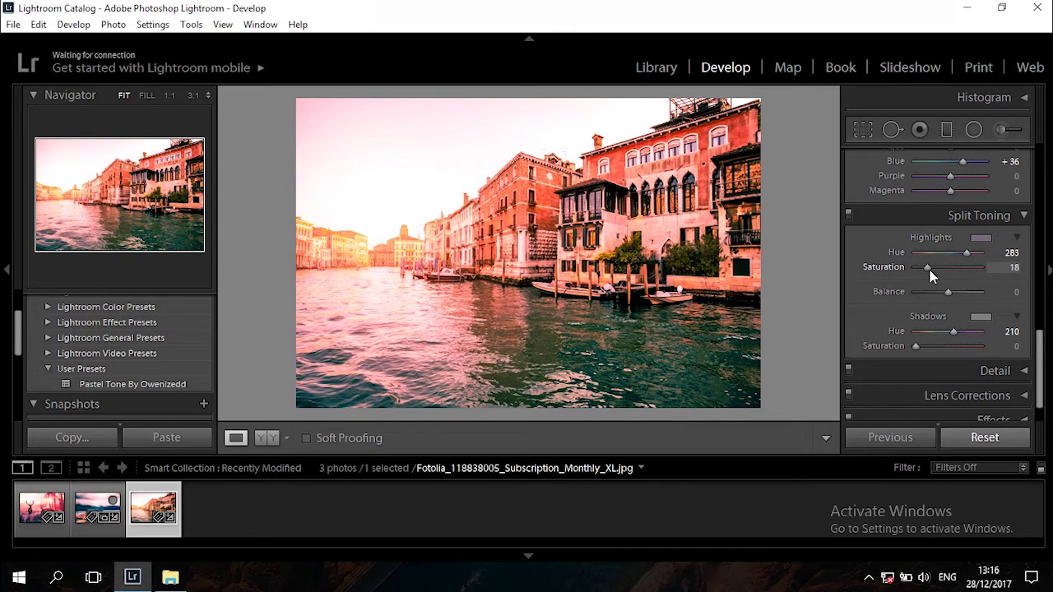
Set split-toning highlight saturation to 12 and shadow saturation to 8, checking the buildings at 1:1.
drag(927, 270, 922, 269)
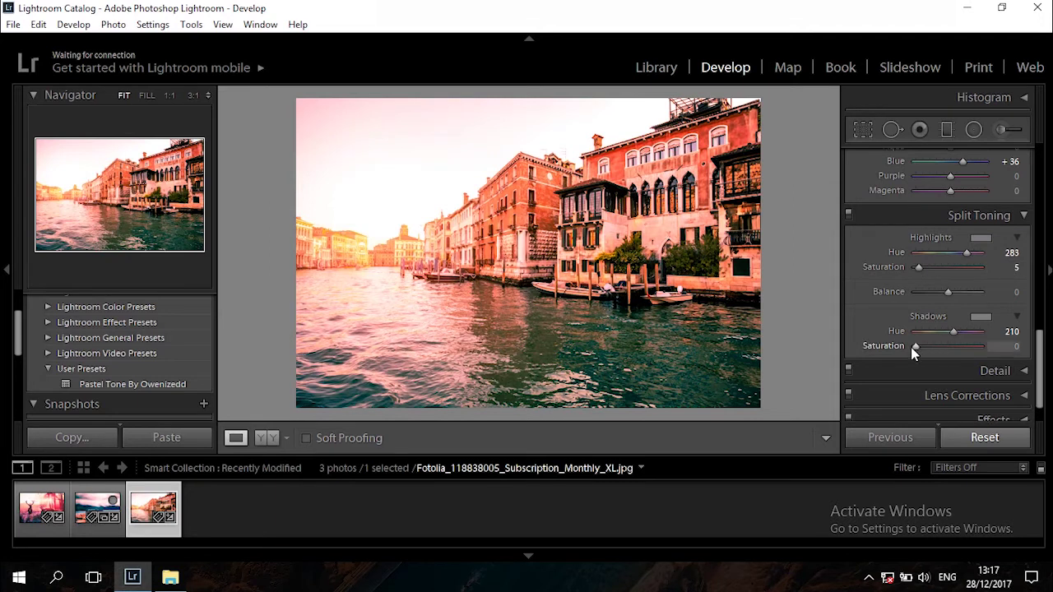
mouse_move(913, 346)
mouse_down()
mouse_move(938, 353)
mouse_move(921, 348)
mouse_up()
drag(924, 267, 926, 267)
scroll(1044, 352, down, 1)
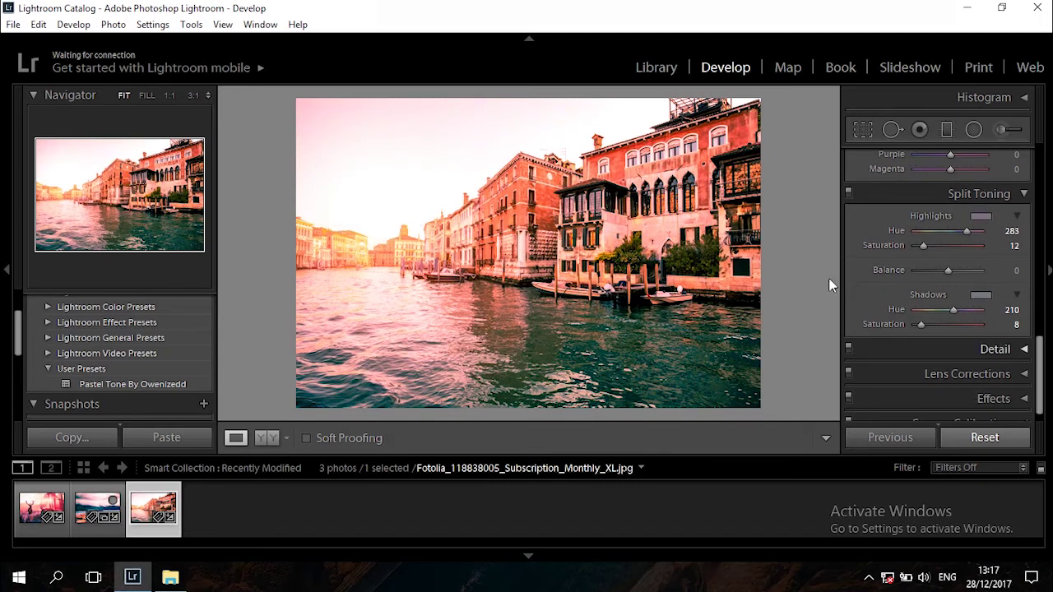
click(583, 267)
click(427, 203)
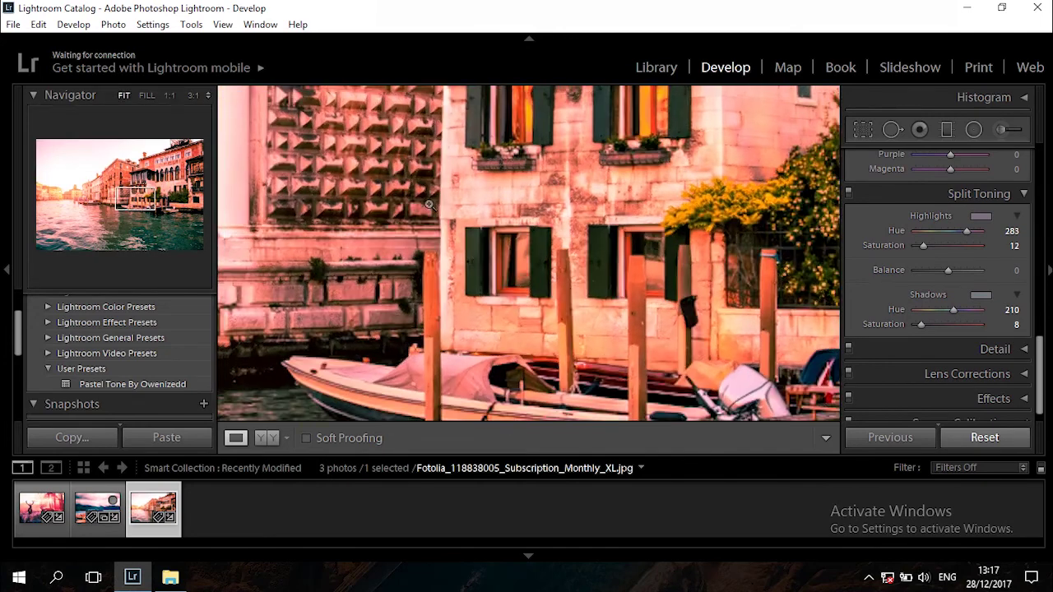
click(1014, 349)
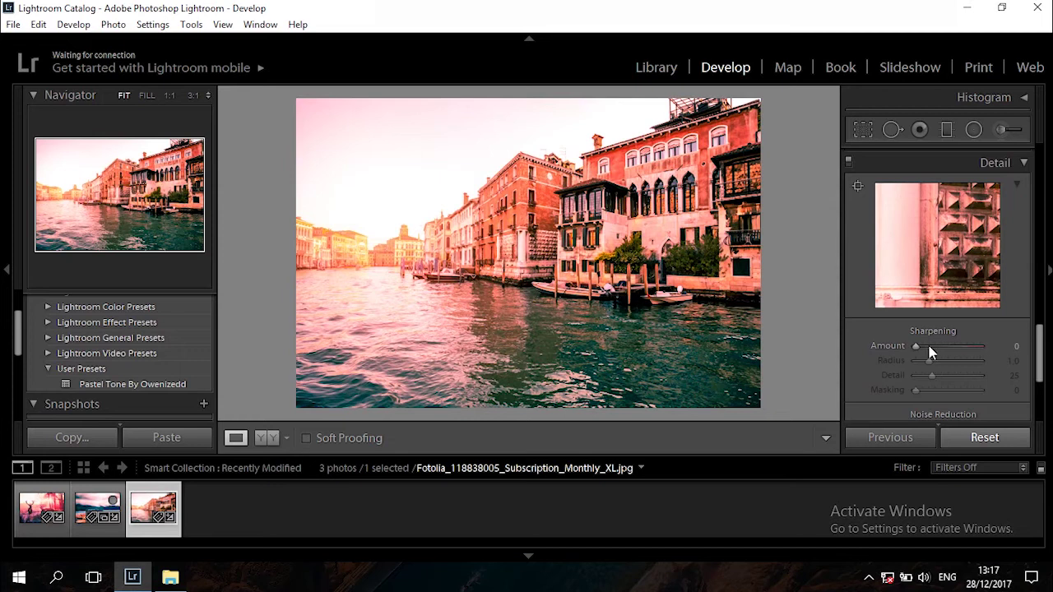
Set Sharpening Amount to 27 and Luminance noise reduction to 17.
drag(915, 346, 931, 348)
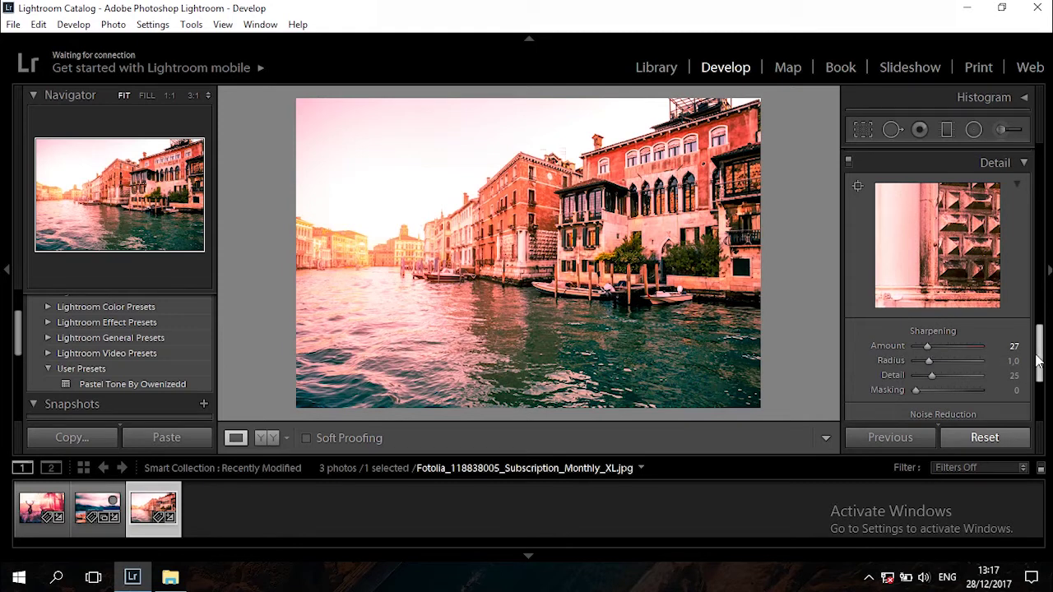
drag(1039, 359, 1039, 392)
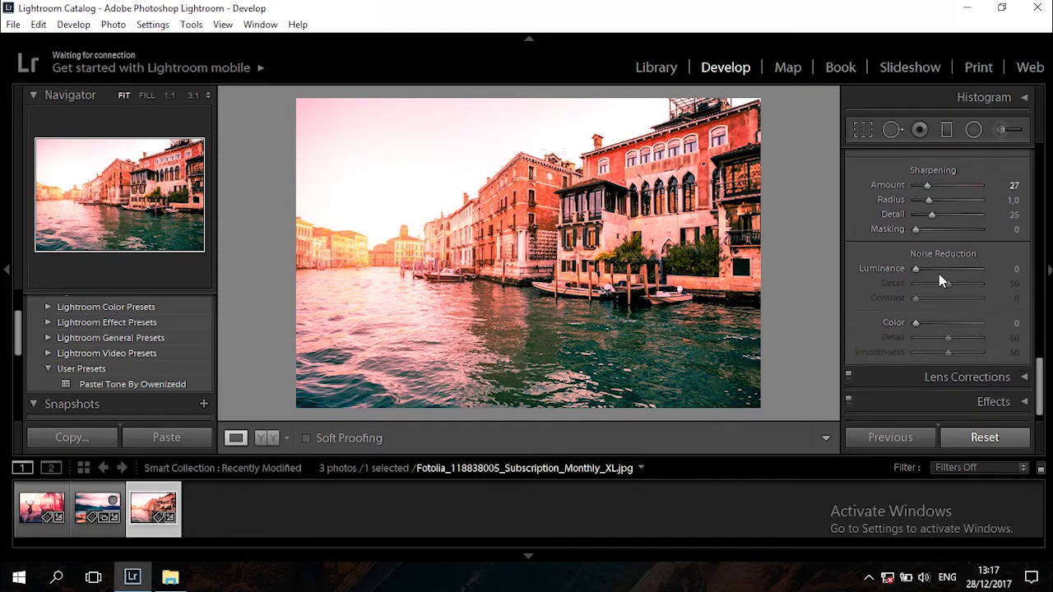
click(926, 268)
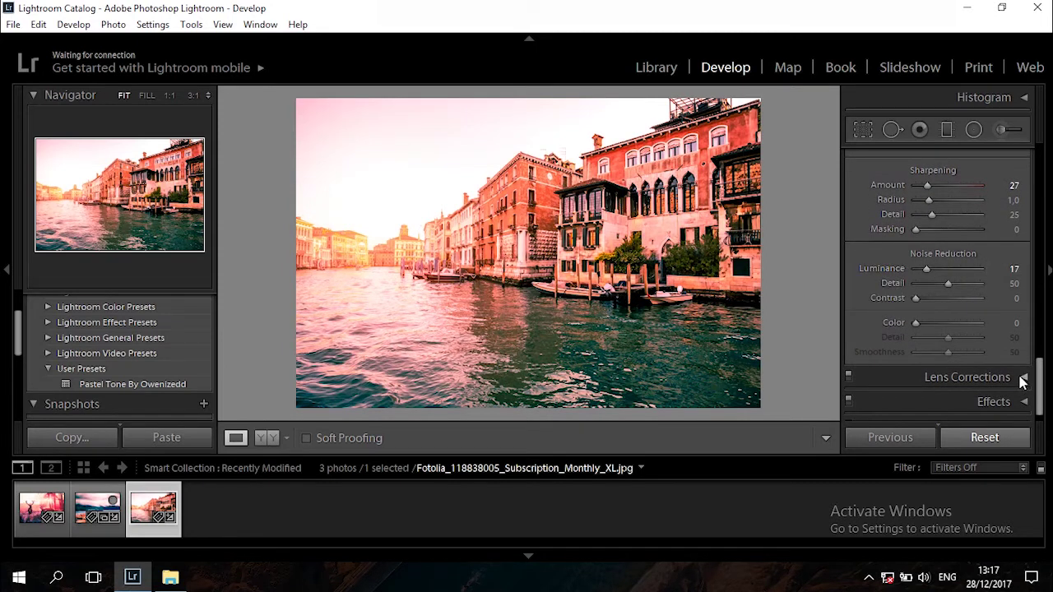
click(1023, 380)
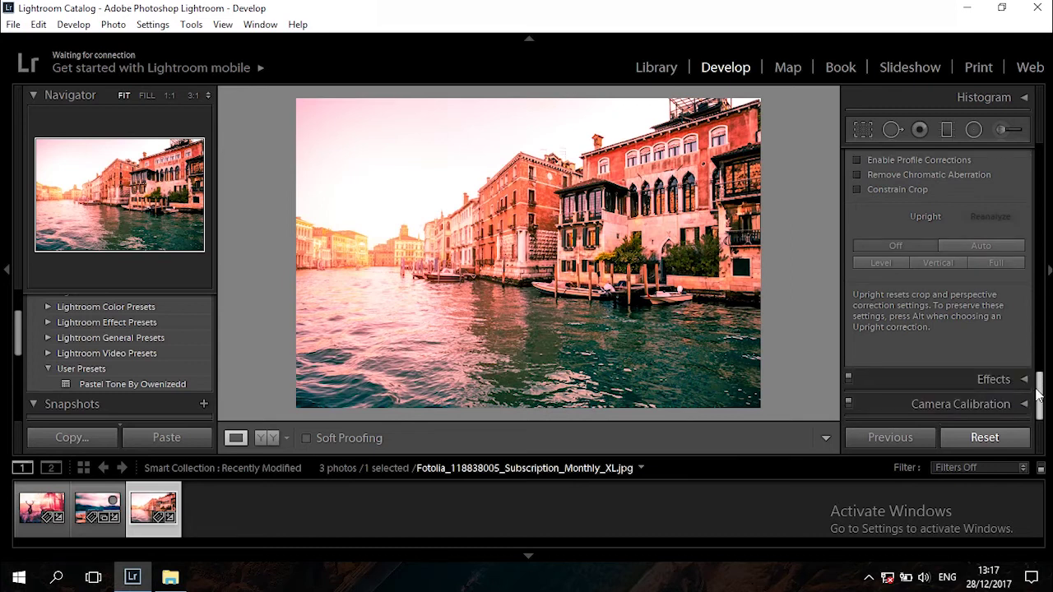
In Camera Calibration, set Blue Primary Hue +14, Red Primary Hue -7 and Blue Primary Saturation +10.
click(999, 403)
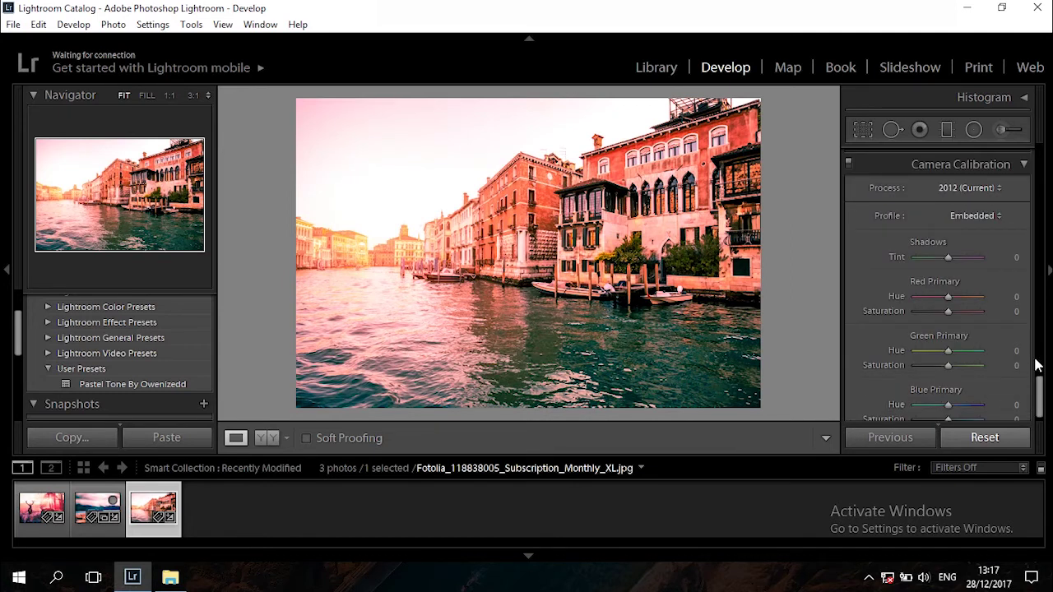
drag(1039, 385, 1039, 393)
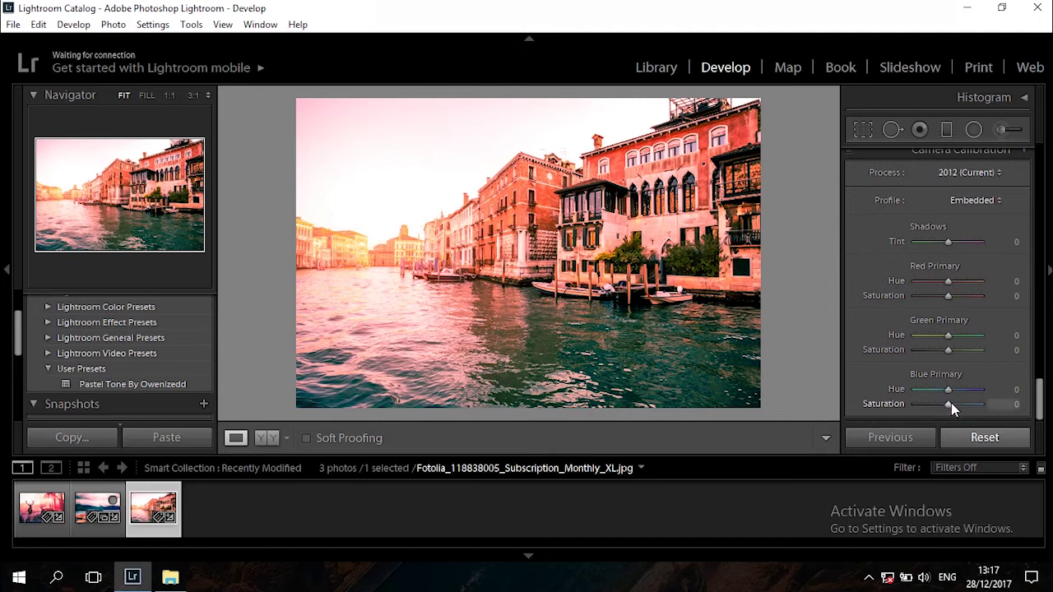
drag(955, 389, 953, 389)
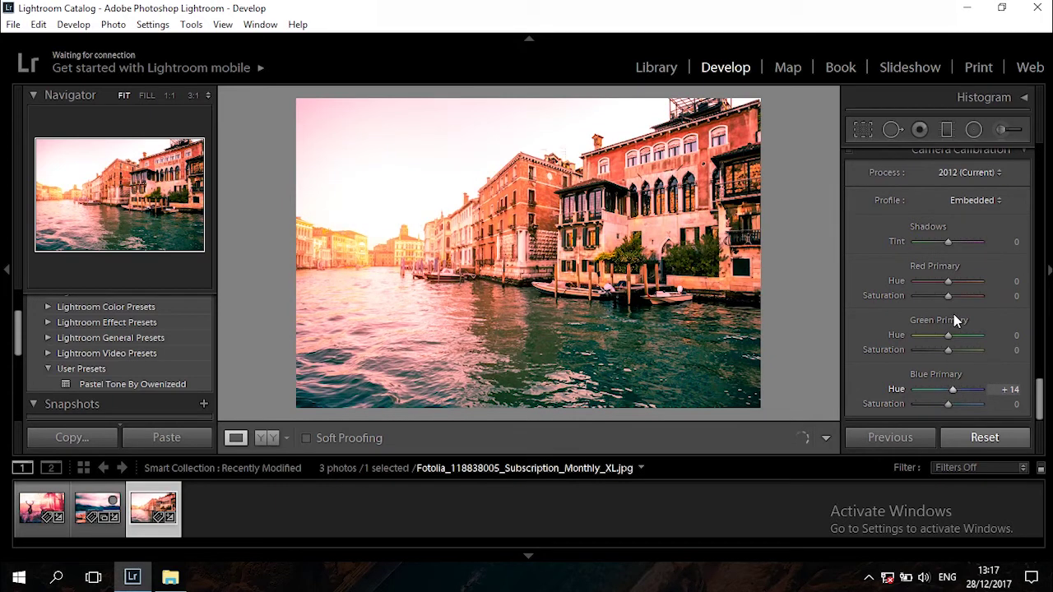
drag(944, 282, 944, 285)
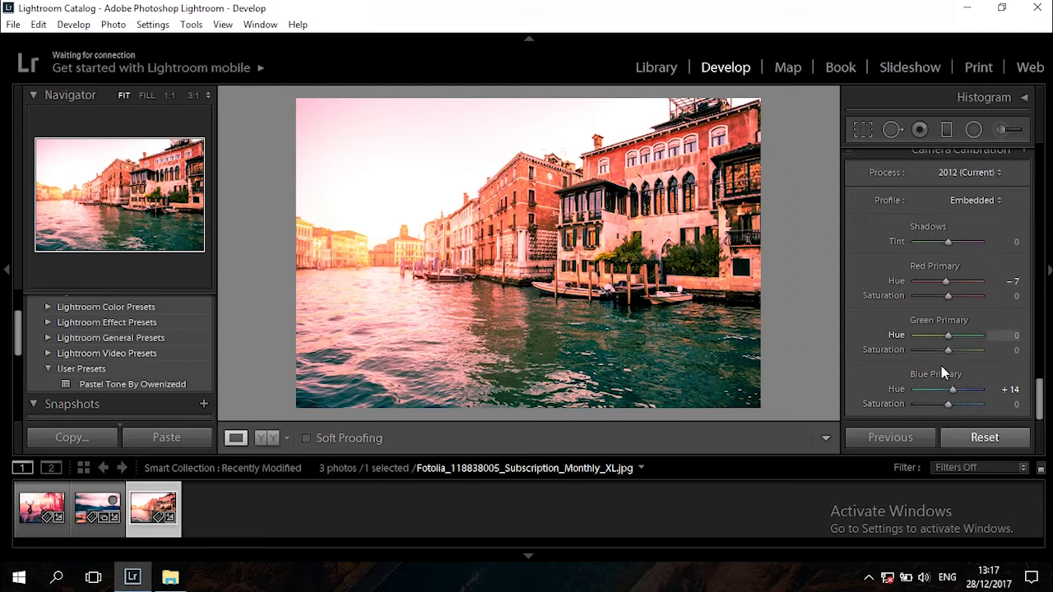
mouse_move(949, 403)
mouse_down()
mouse_move(970, 406)
mouse_move(952, 405)
mouse_up()
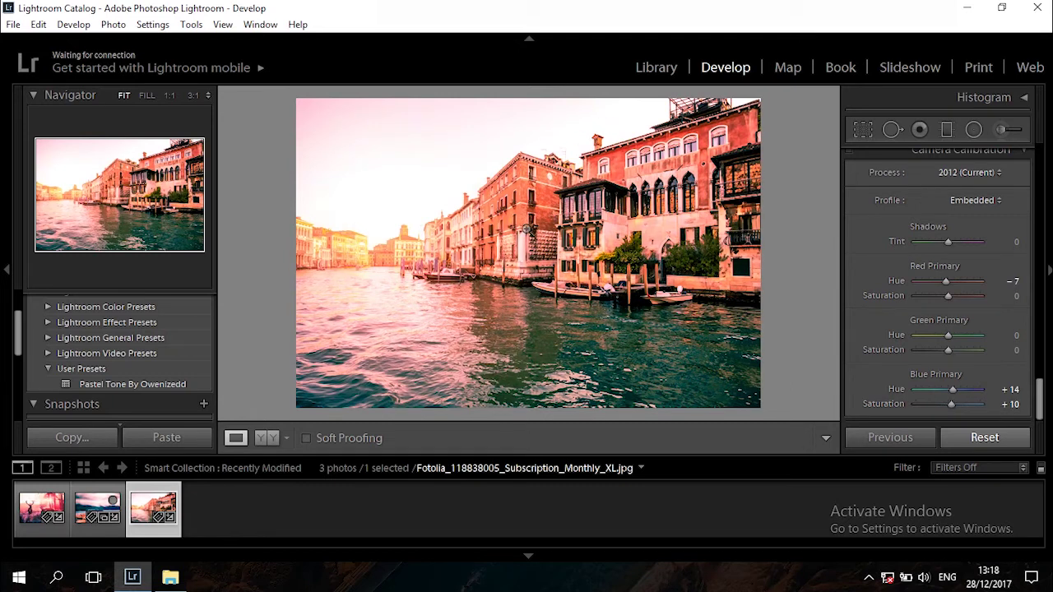
scroll(960, 391, up, 5)
Collapse all the right-hand adjustment sections, from Basic through Camera Calibration.
scroll(960, 390, up, 10)
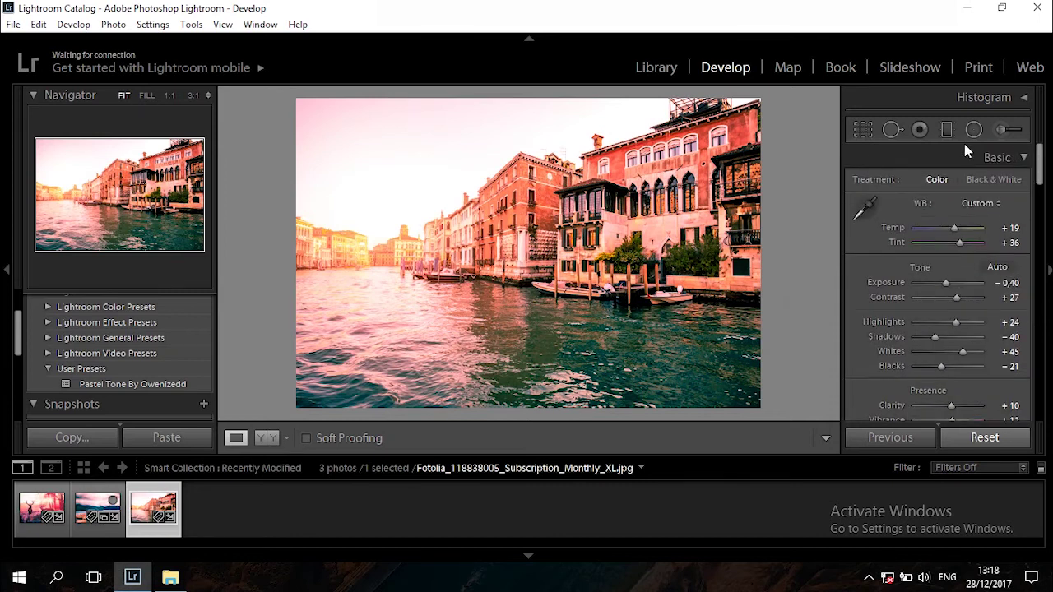
click(1013, 157)
click(1016, 182)
click(1016, 204)
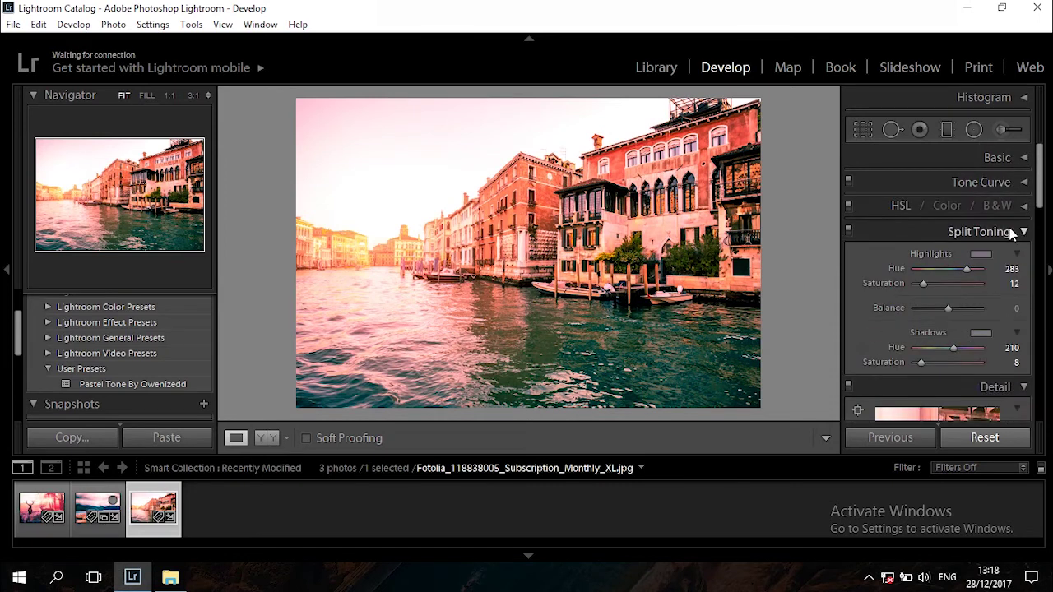
click(1014, 231)
click(1017, 256)
click(1019, 281)
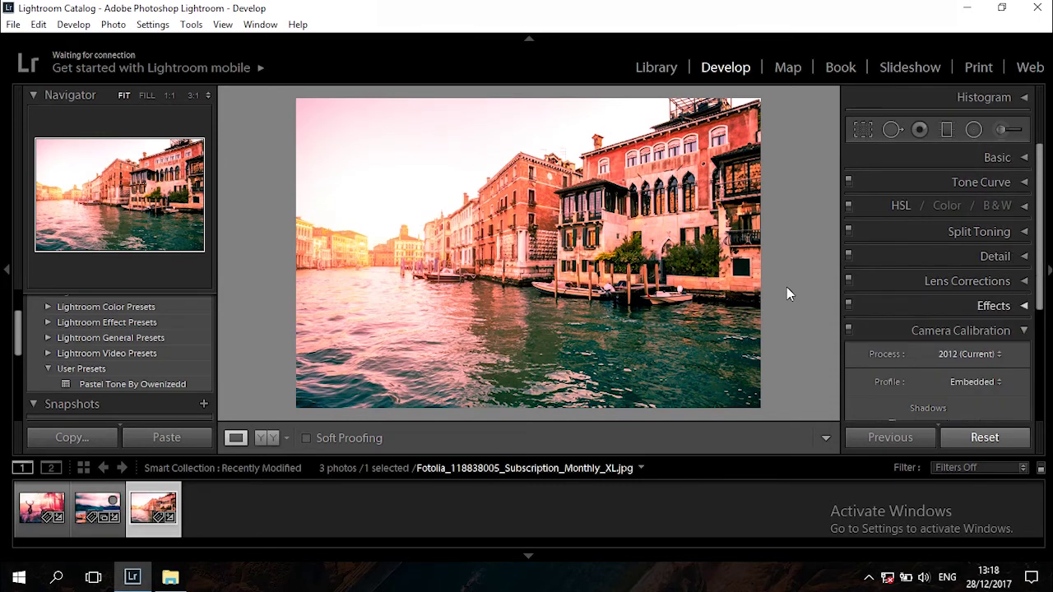
click(1019, 333)
Start a File > Export of the photo with the Desktop as destination.
click(11, 25)
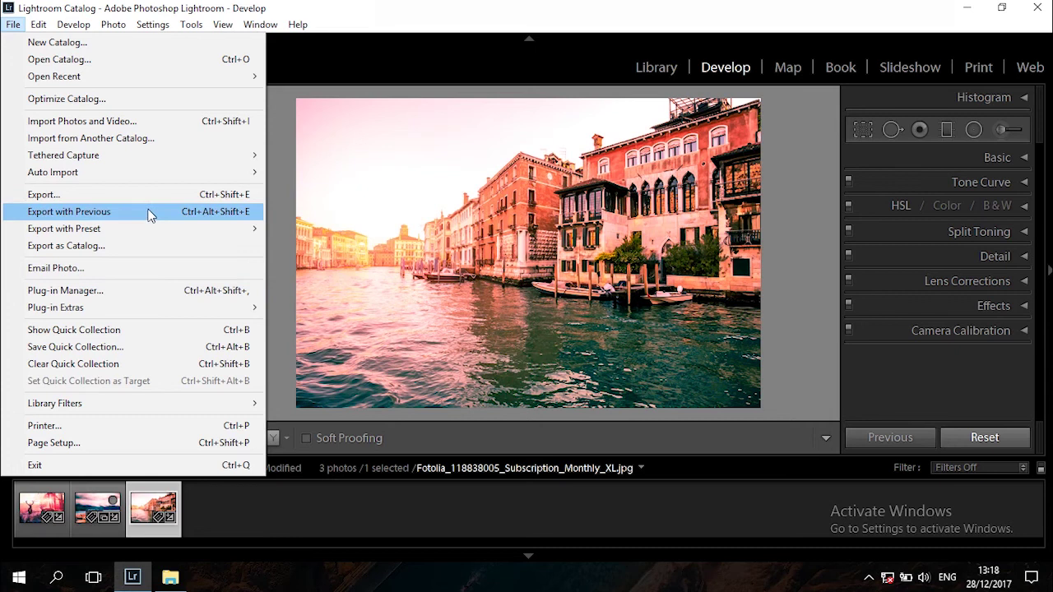
click(163, 195)
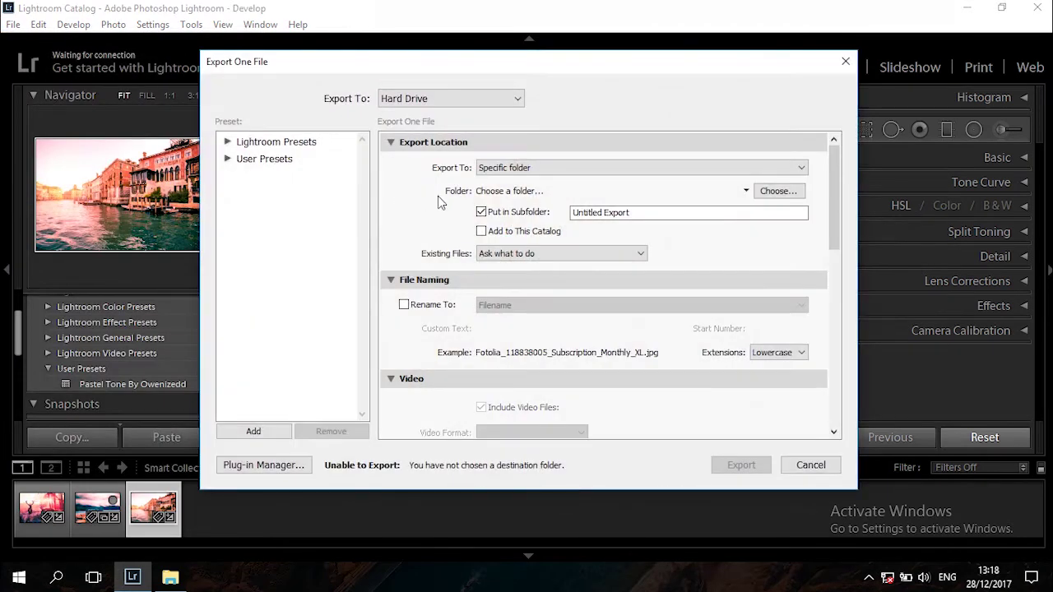
click(776, 190)
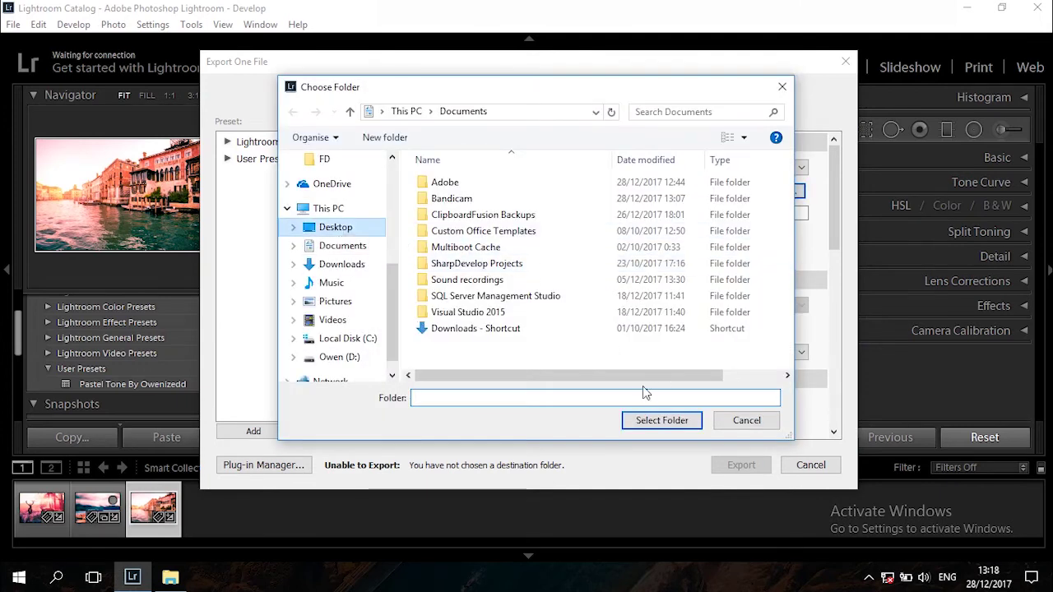
click(660, 420)
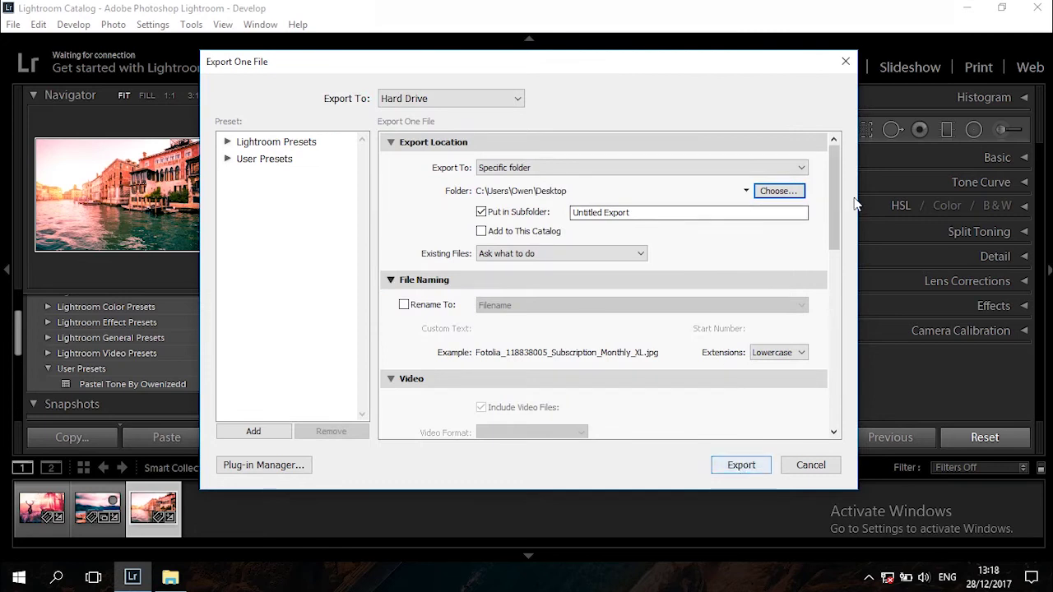
drag(833, 201, 831, 250)
scroll(831, 249, down, 3)
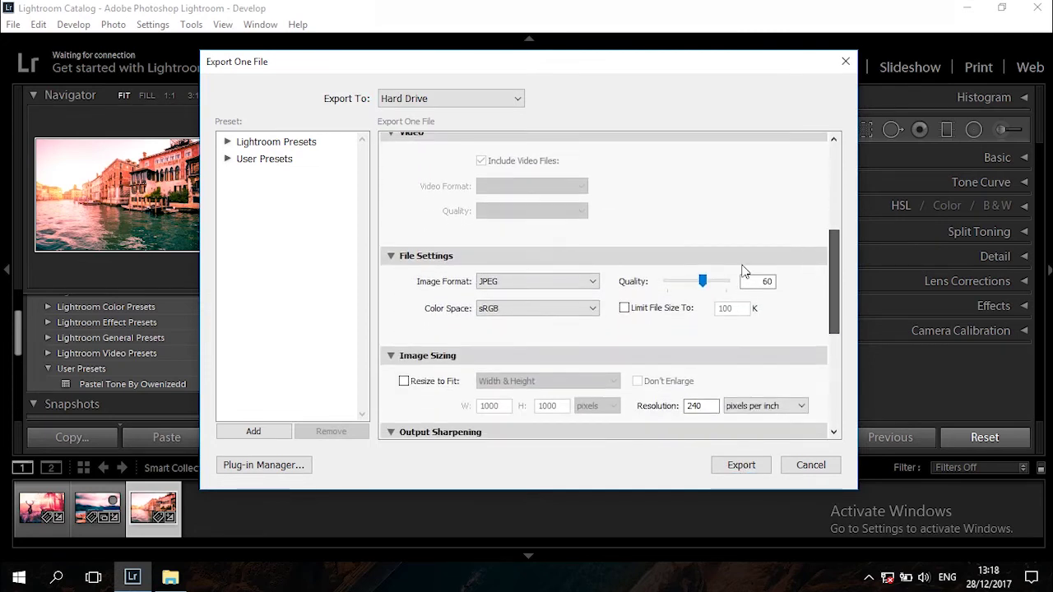
Keep the JPEG format, set quality to 100, and export the photo.
drag(702, 283, 728, 282)
click(556, 282)
click(556, 302)
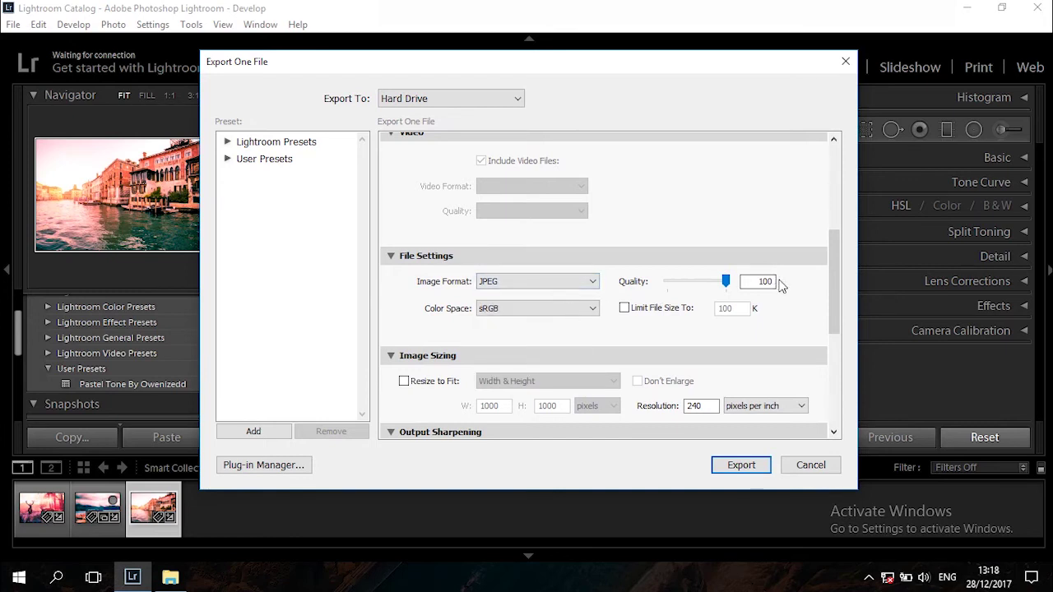
scroll(831, 288, down, 4)
scroll(831, 288, down, 5)
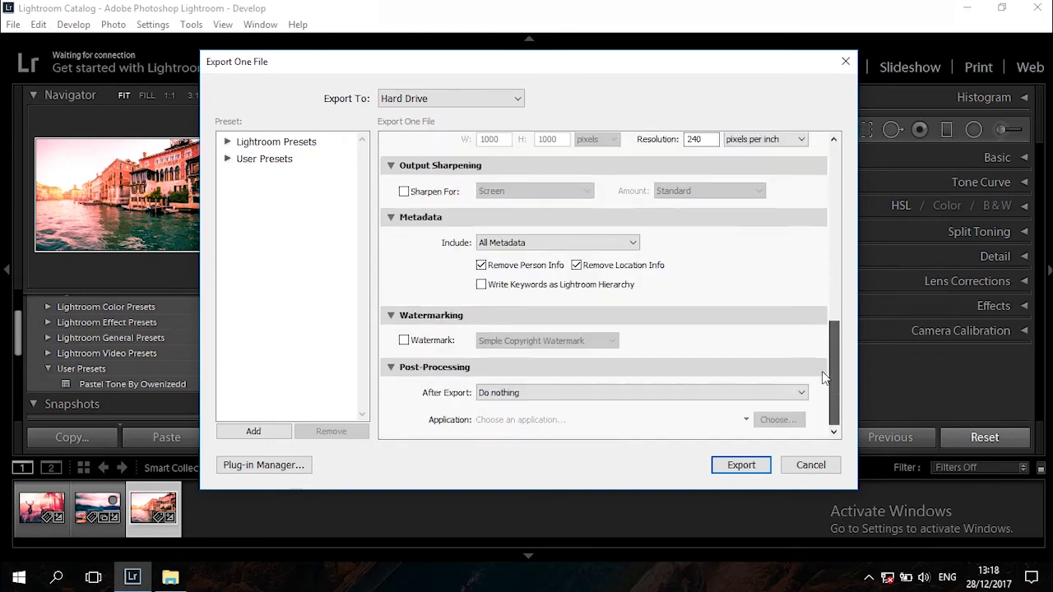
scroll(830, 286, up, 4)
scroll(828, 286, up, 12)
scroll(819, 275, down, 9)
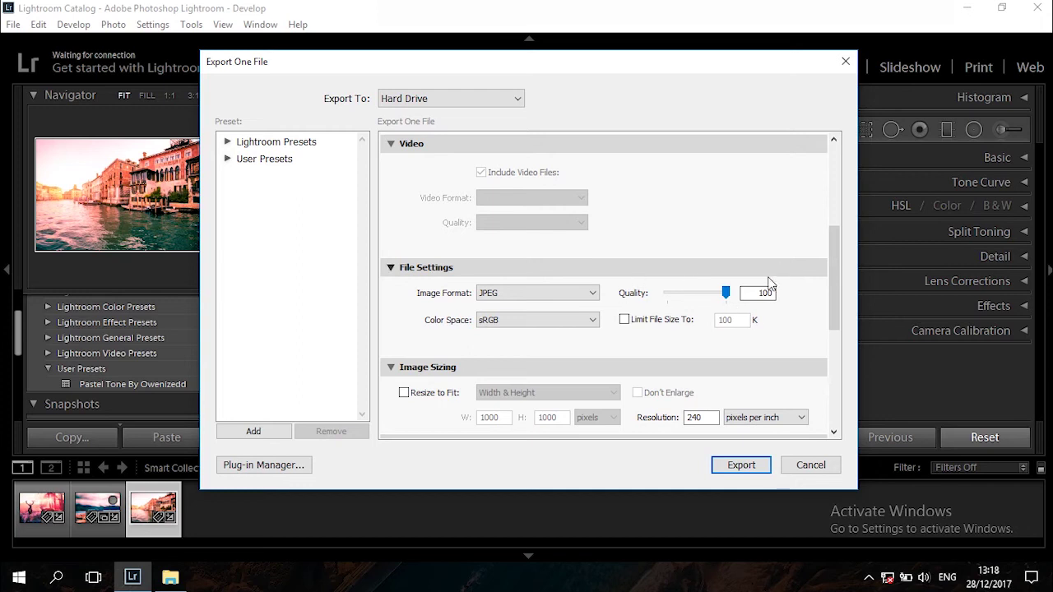
click(735, 461)
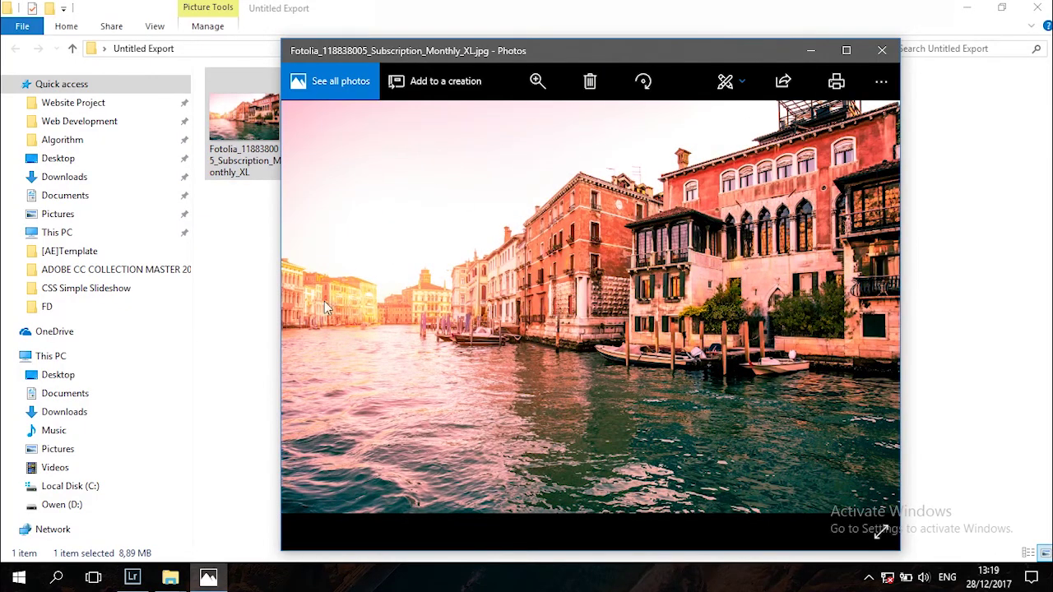
Minimize the Photos viewer to reveal the exported JPEG, then return to Lightroom.
click(811, 50)
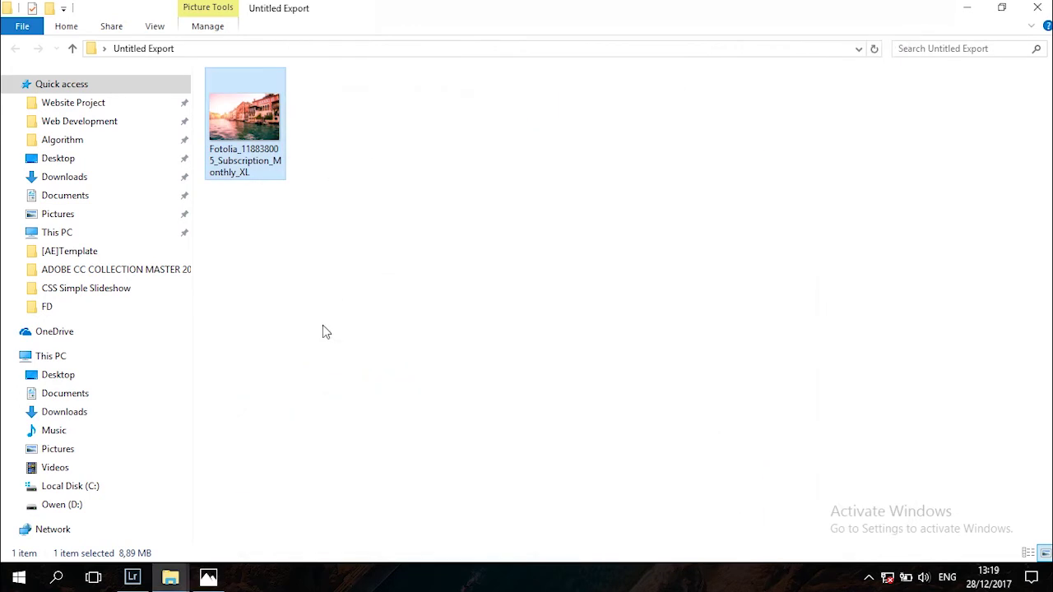
click(133, 577)
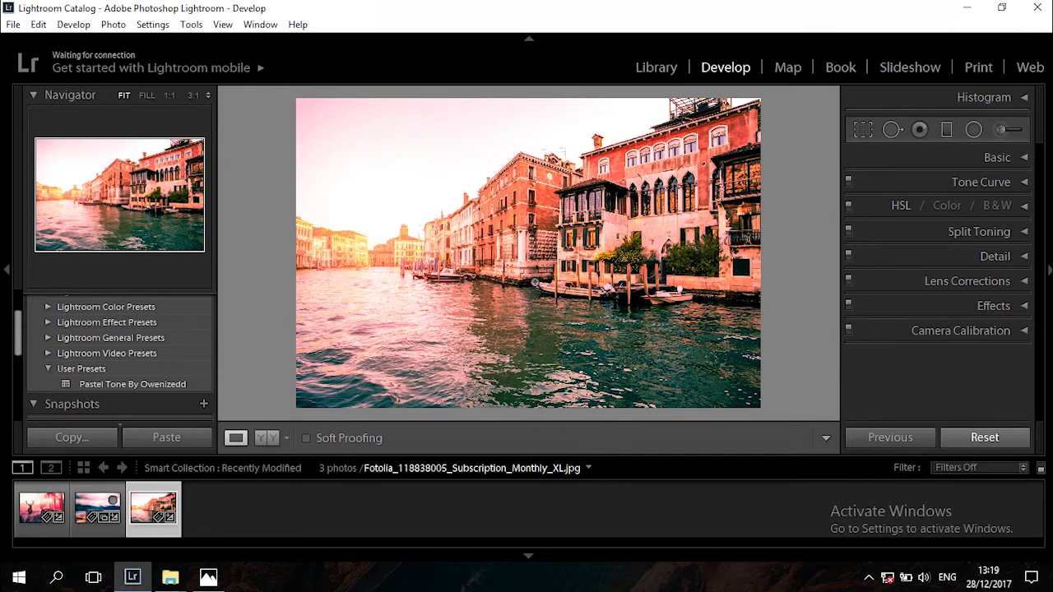
Check the moored boats at 1:1, copy the Venice photo's develop settings, then select the coastal old-town photo.
click(537, 284)
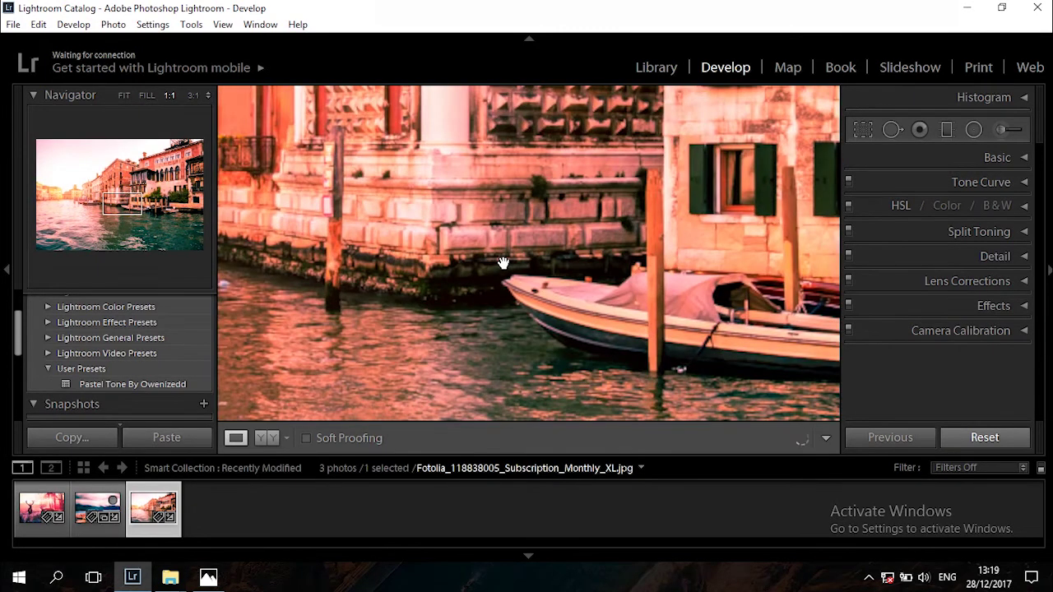
click(503, 263)
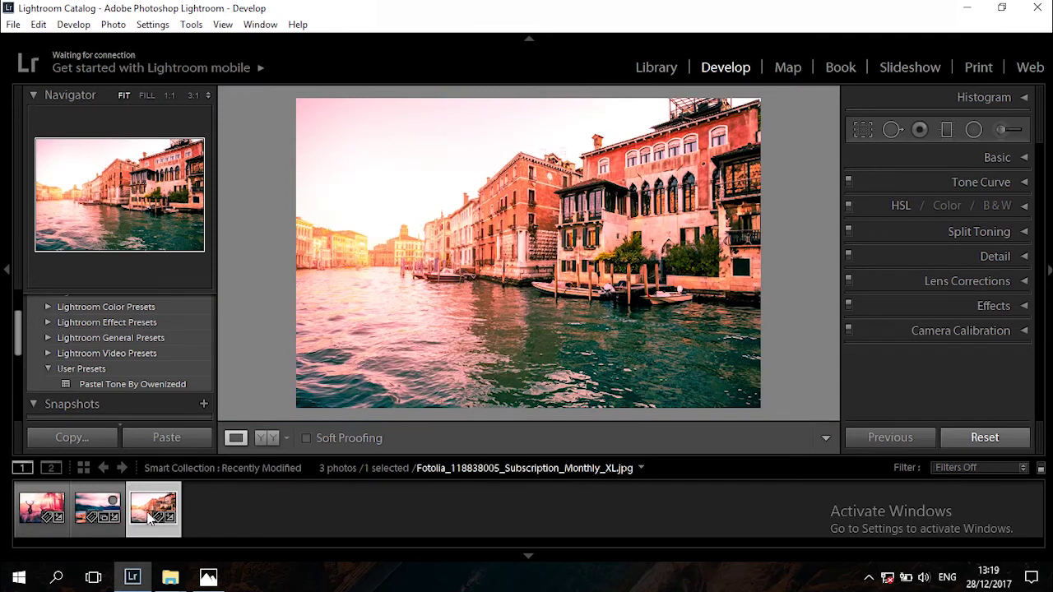
right_click(149, 524)
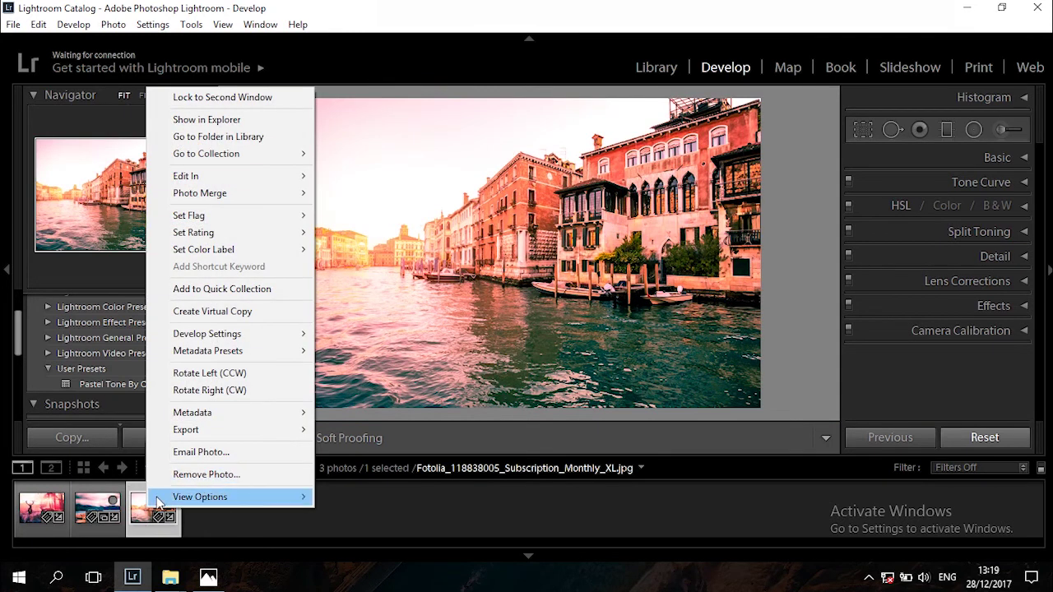
mouse_move(208, 333)
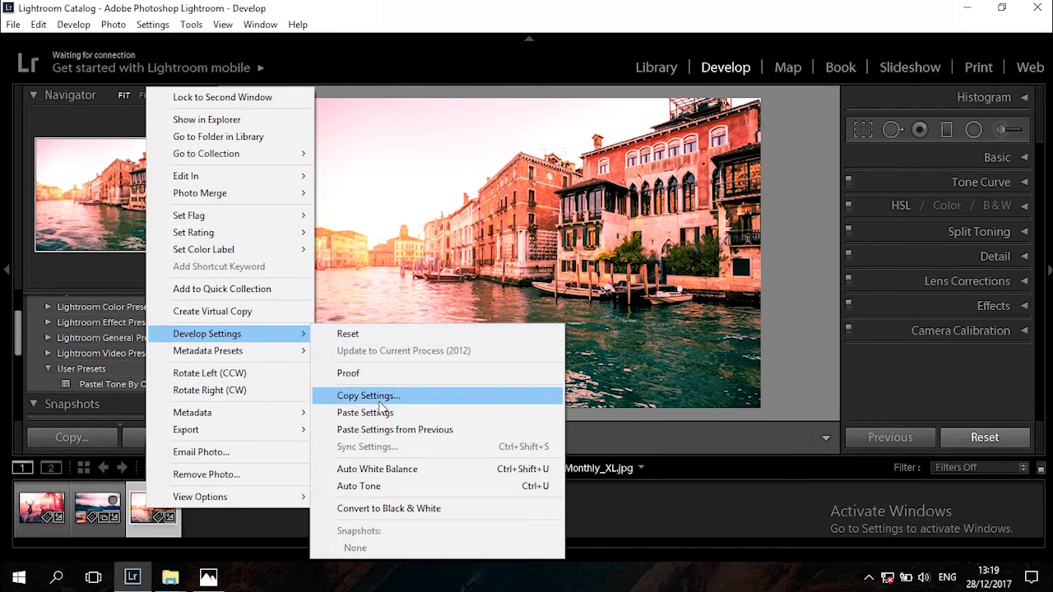
click(387, 395)
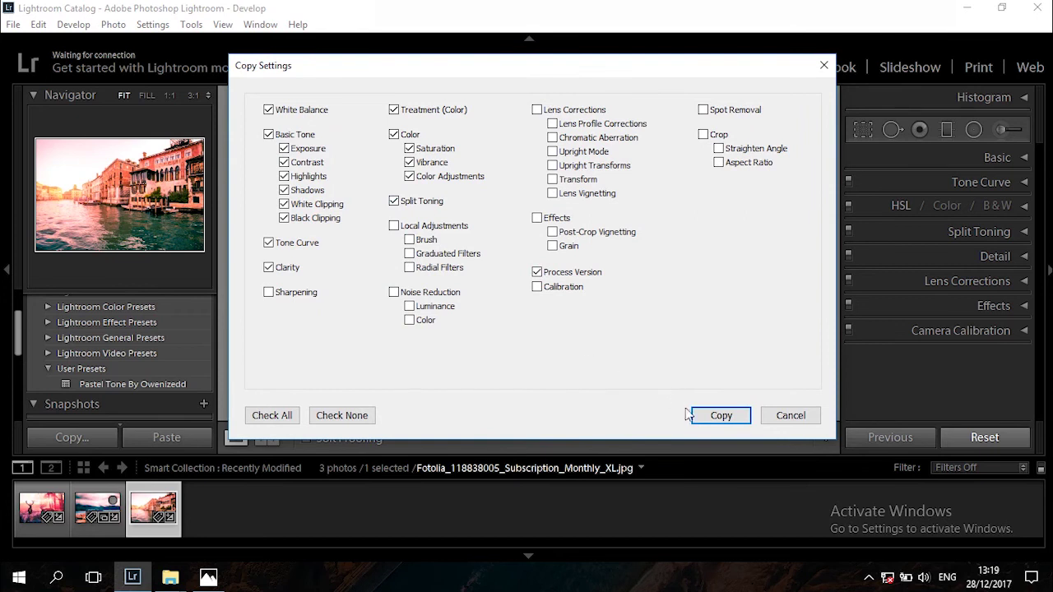
click(715, 420)
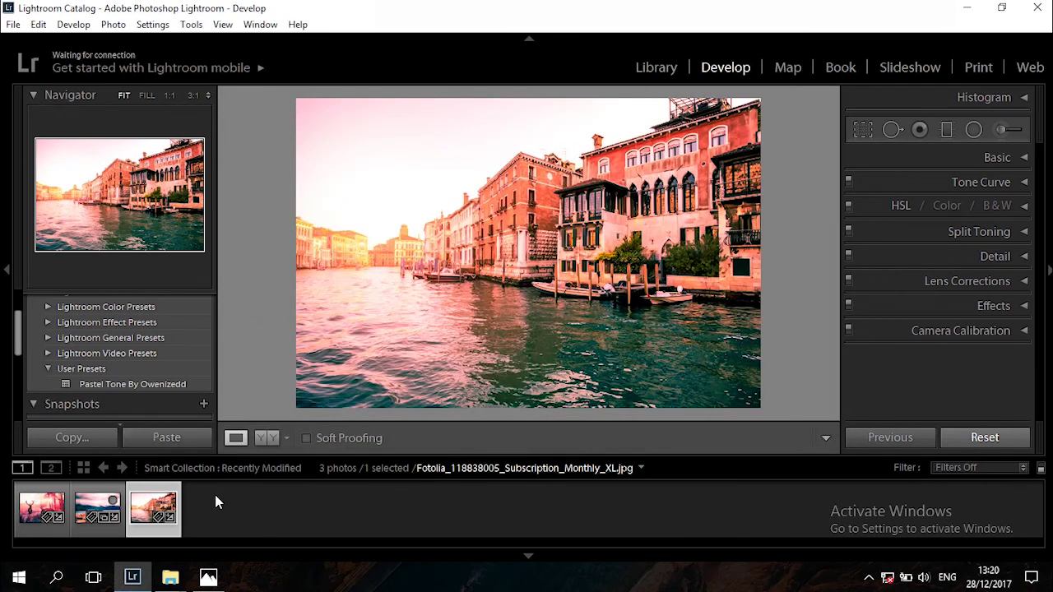
click(107, 514)
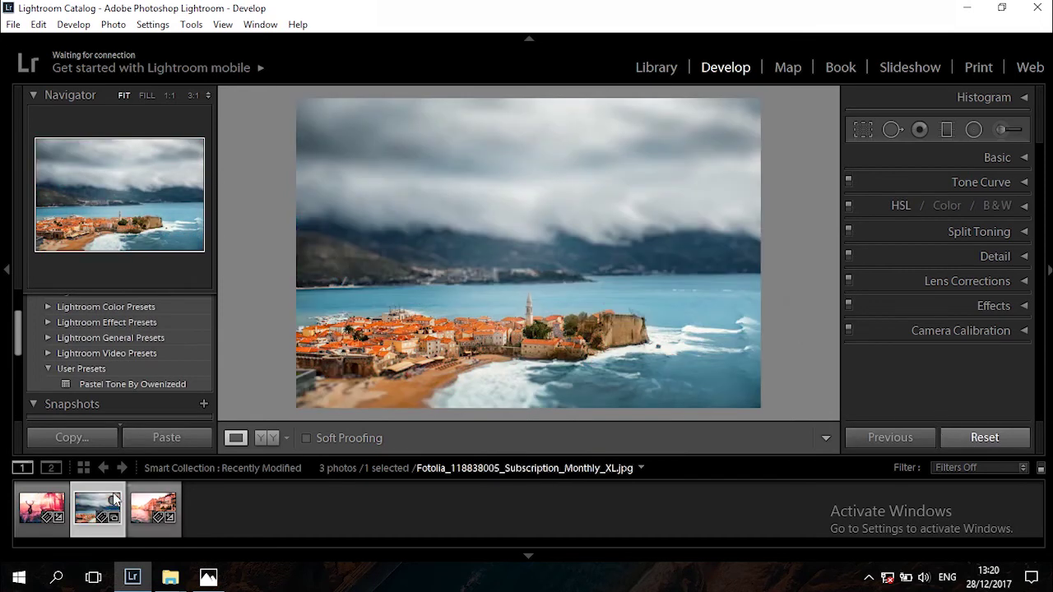
Paste the Venice photo's copied develop settings onto the coastal old-town photo.
right_click(88, 507)
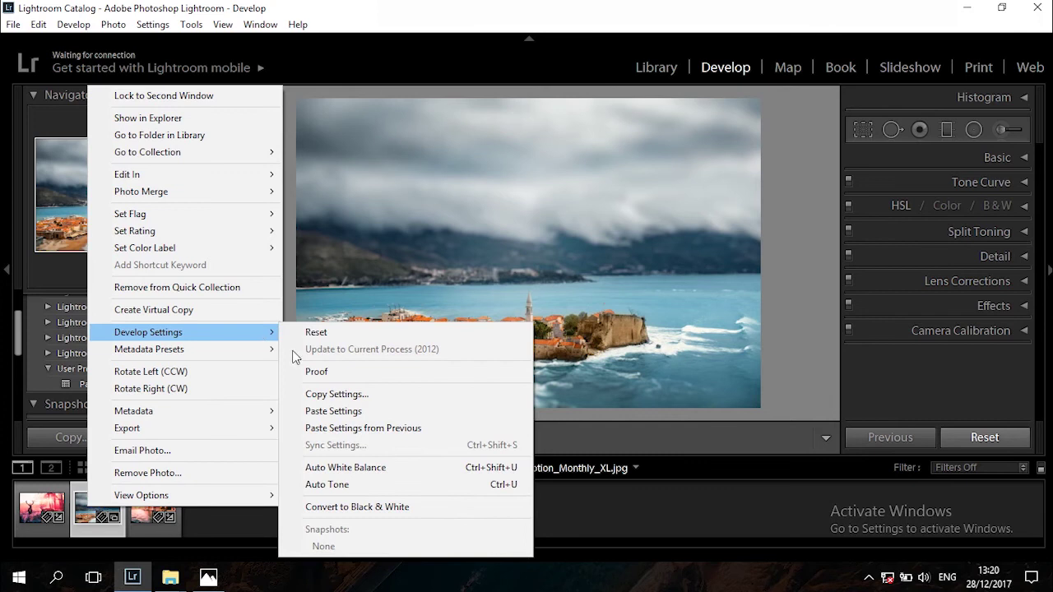
click(329, 409)
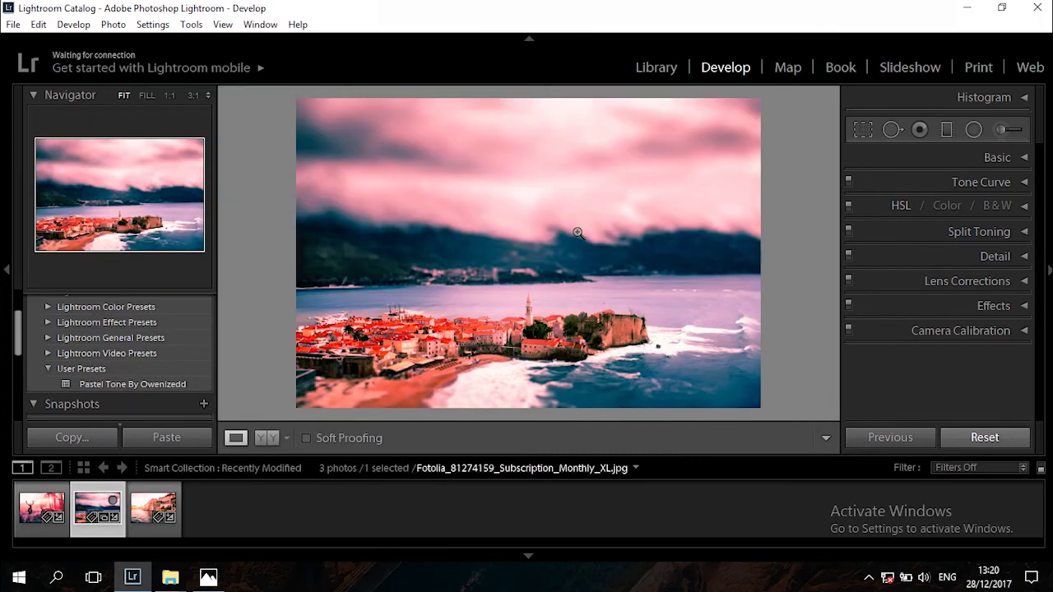